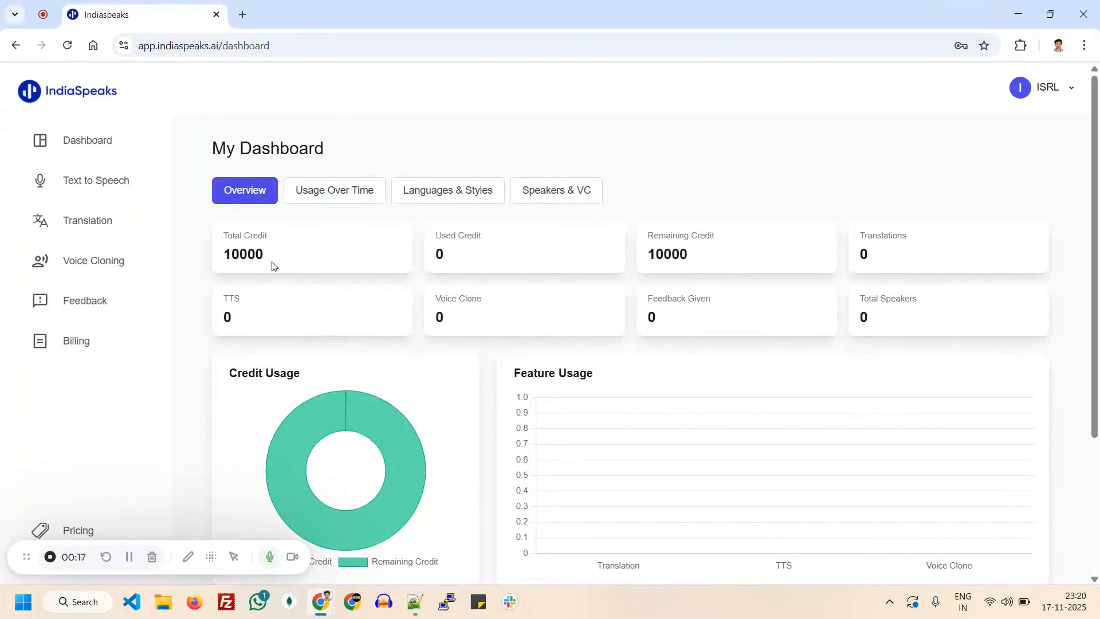
Open Text to Speech and set the language to Tamil and the style to Newsreading 2.
left_click(107, 189)
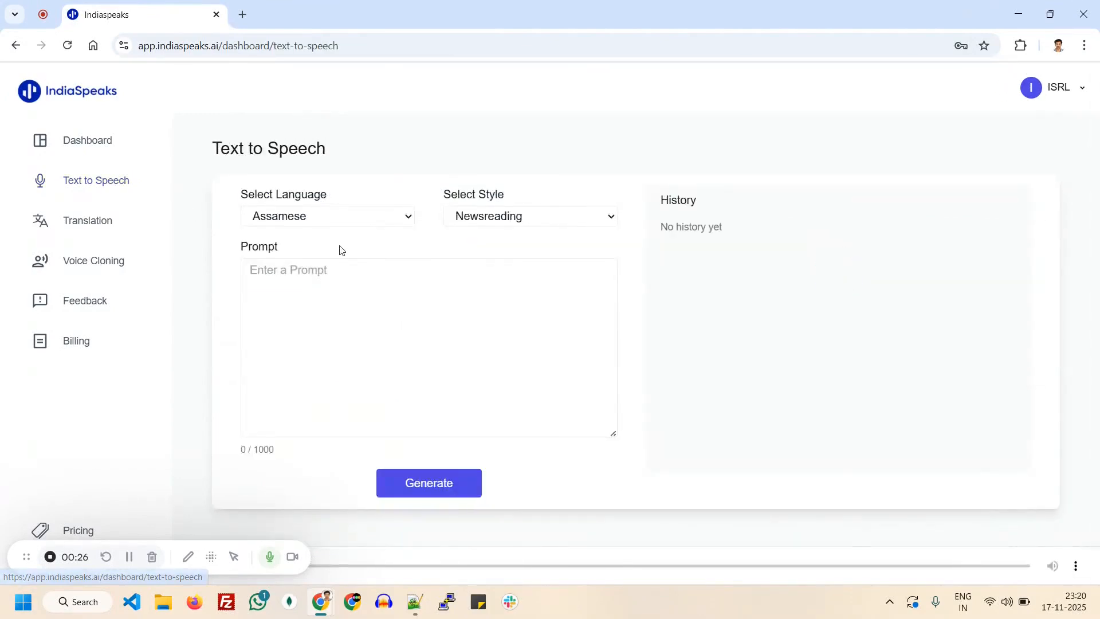
left_click(361, 224)
key("t")
key("Return")
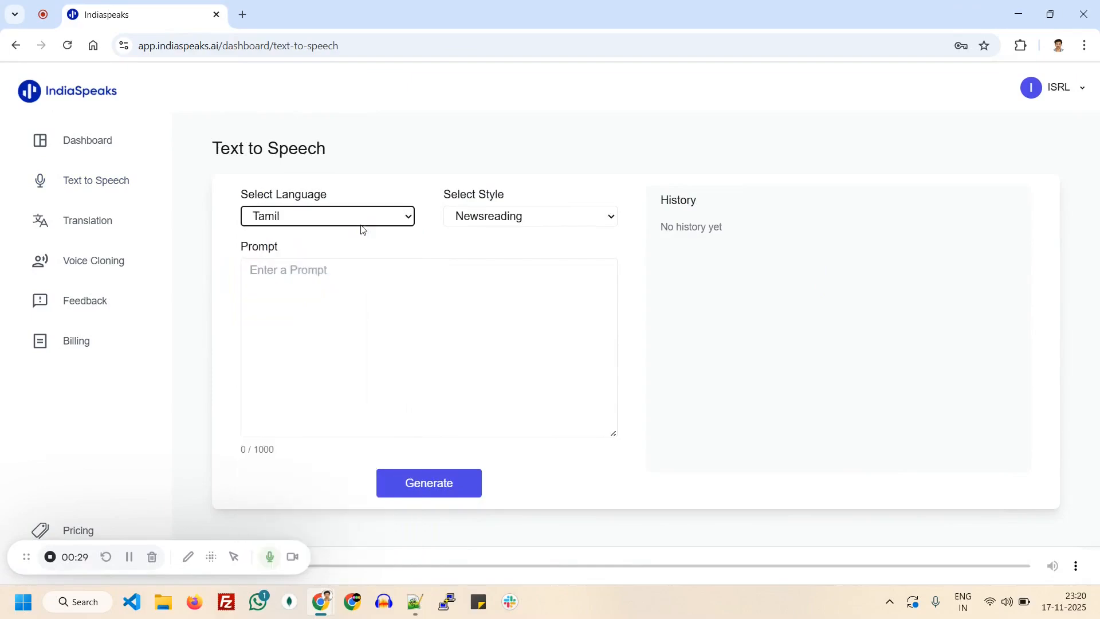
left_click(484, 212)
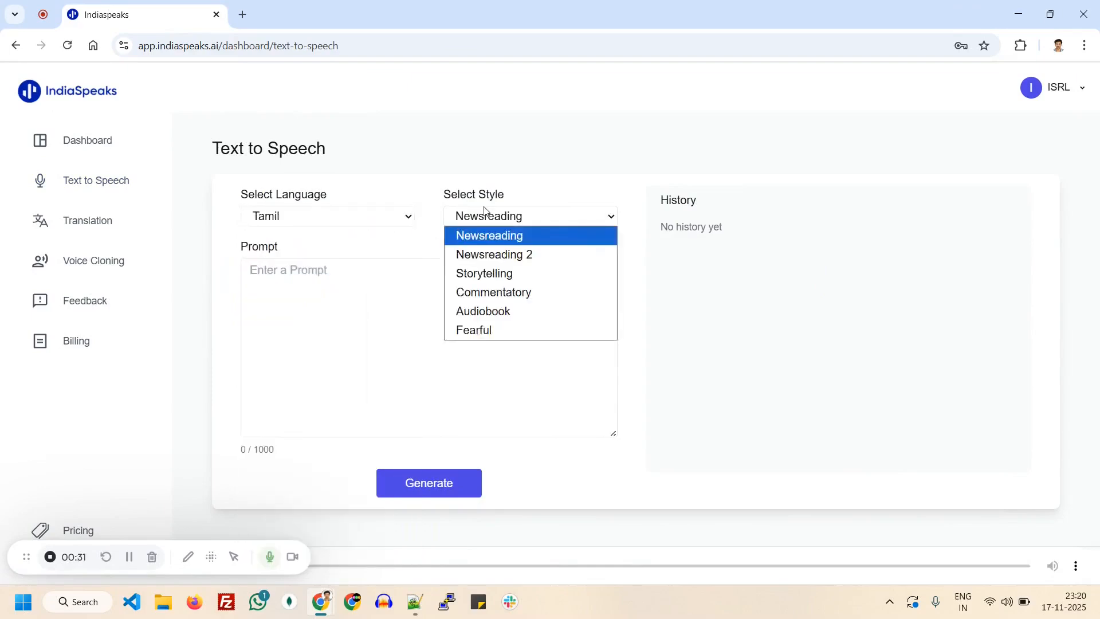
key("Down")
key("Return")
Paste the copied Tamil story as the prompt and generate its speech, following the text during playback.
left_click(481, 287)
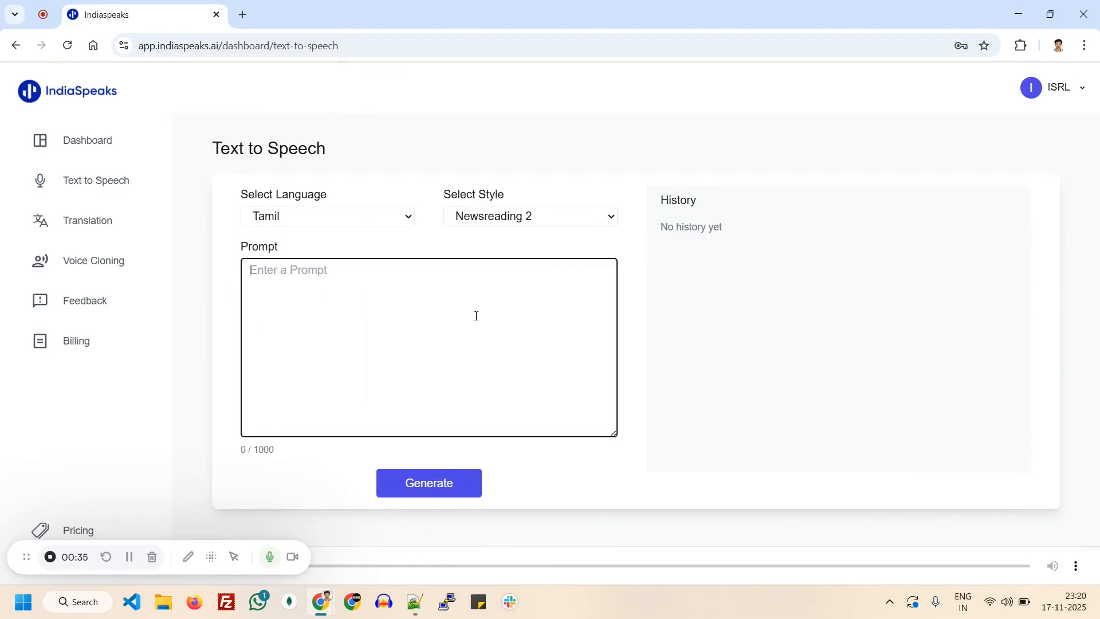
key("ctrl+v")
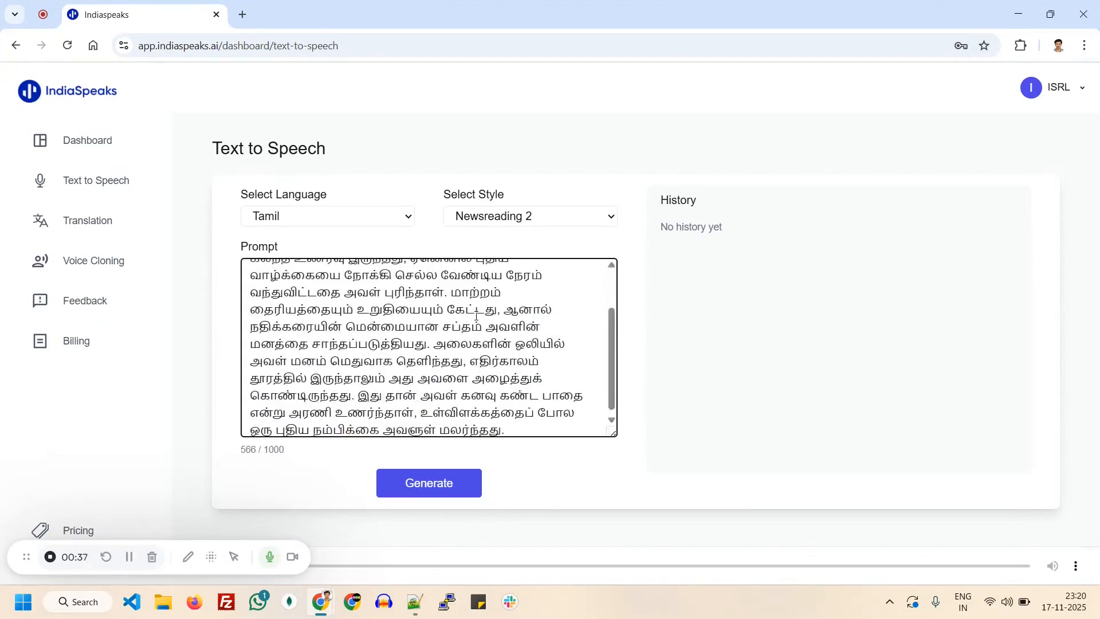
scroll(476, 316, "up", 2)
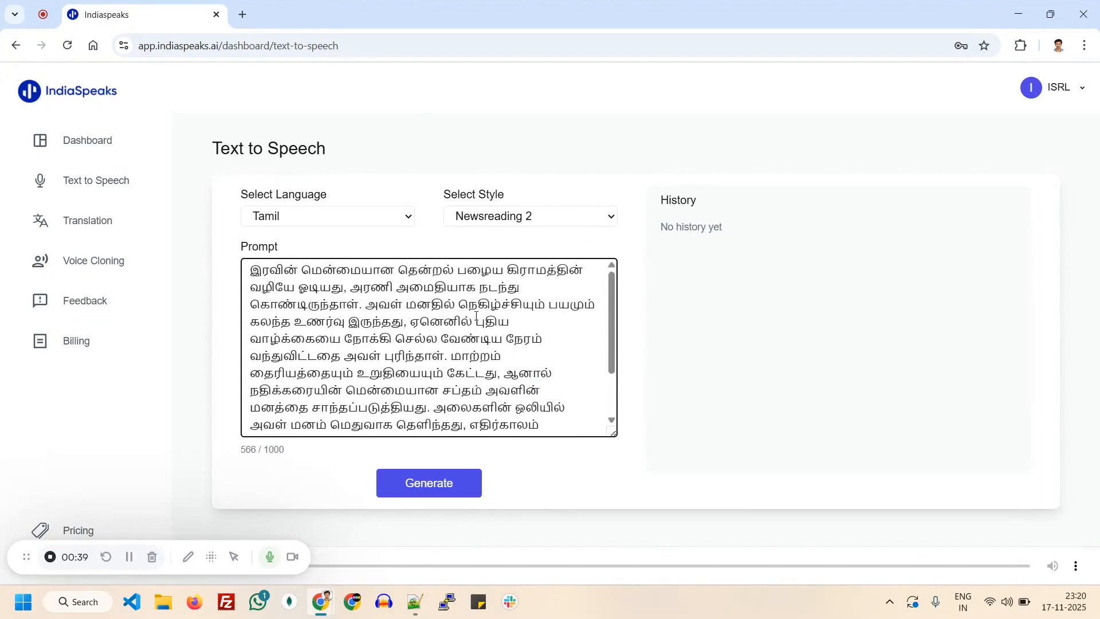
scroll(476, 316, "down", 2)
left_click(435, 482)
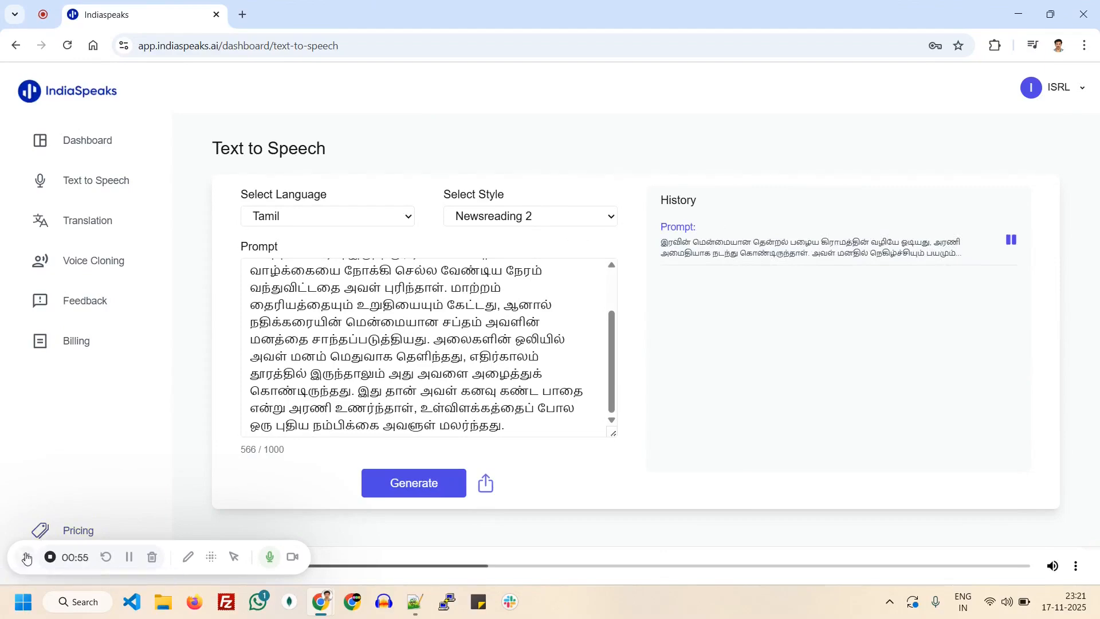
left_click_drag(26, 557, 26, 487)
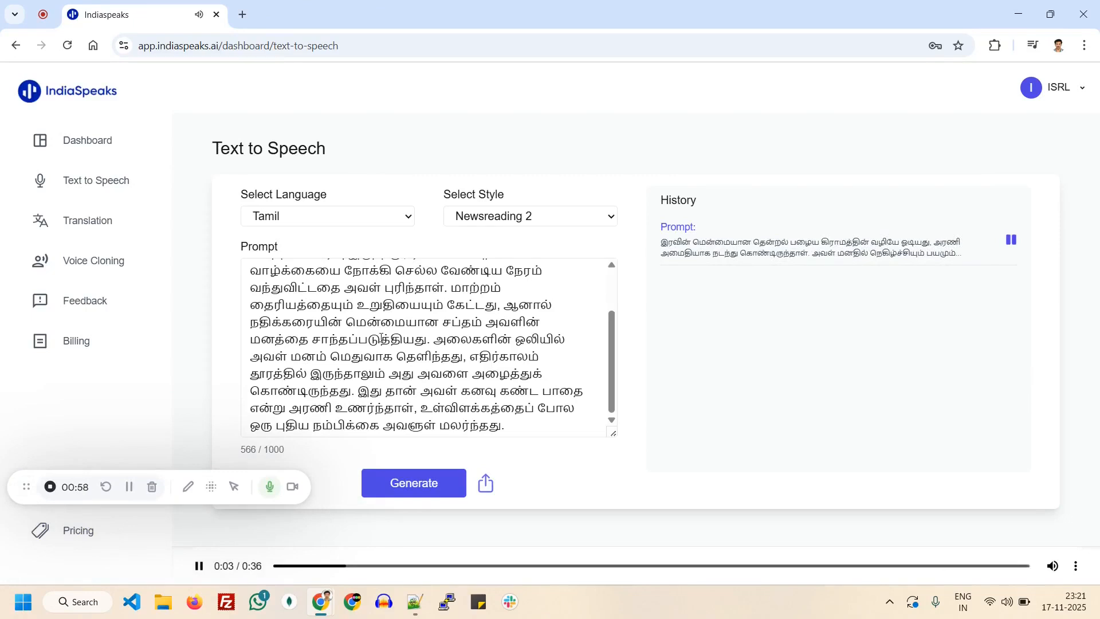
scroll(383, 338, "up", 2)
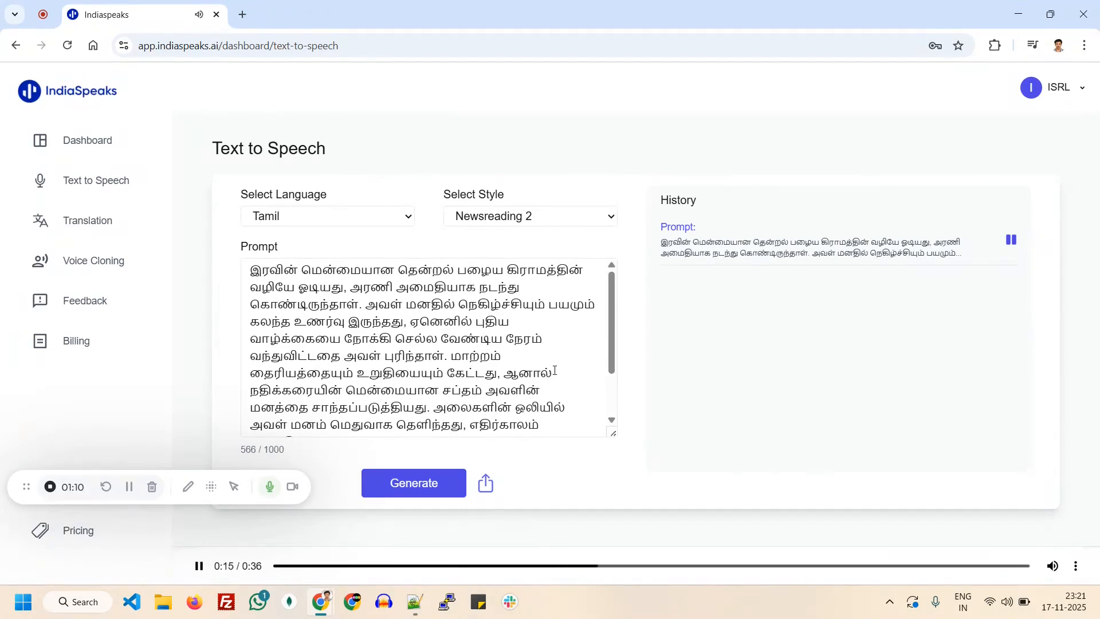
scroll(555, 370, "down", 2)
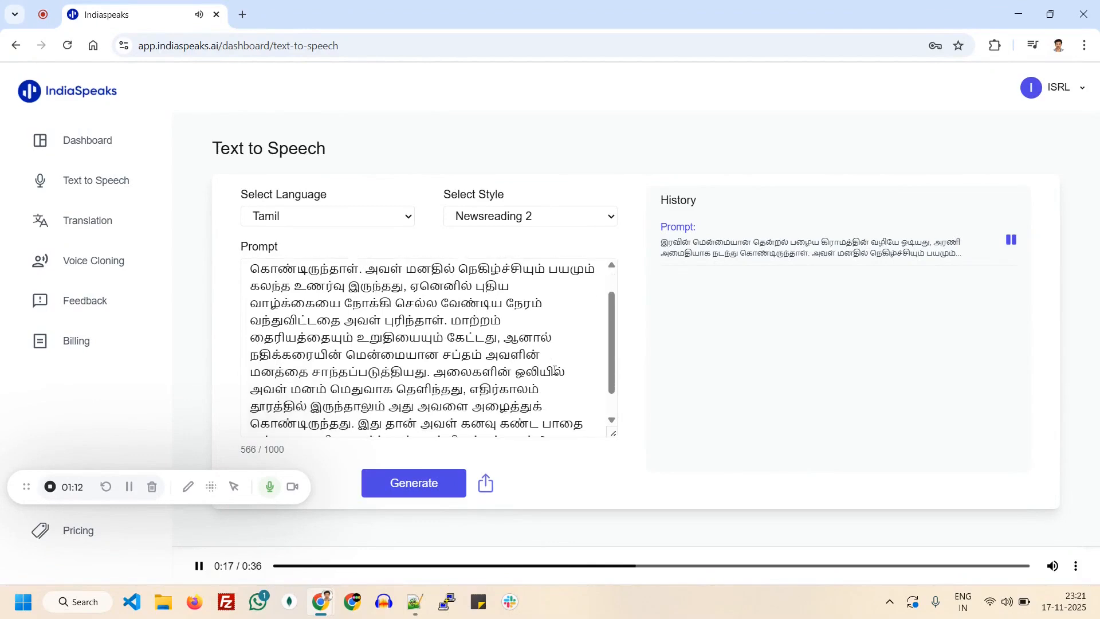
scroll(554, 371, "down", 1)
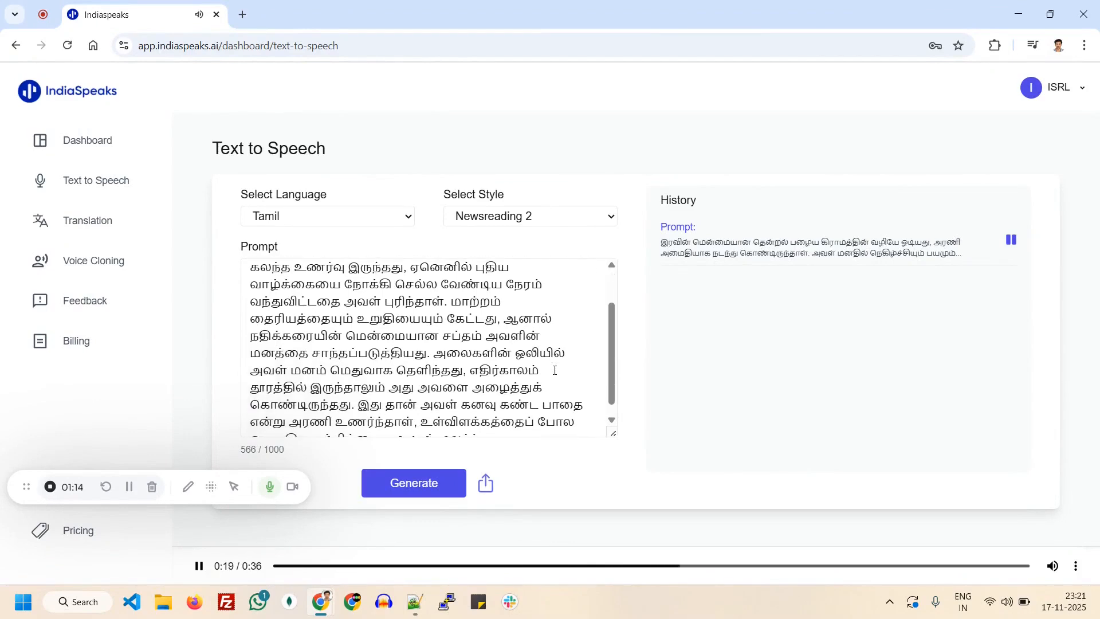
scroll(554, 371, "down", 1)
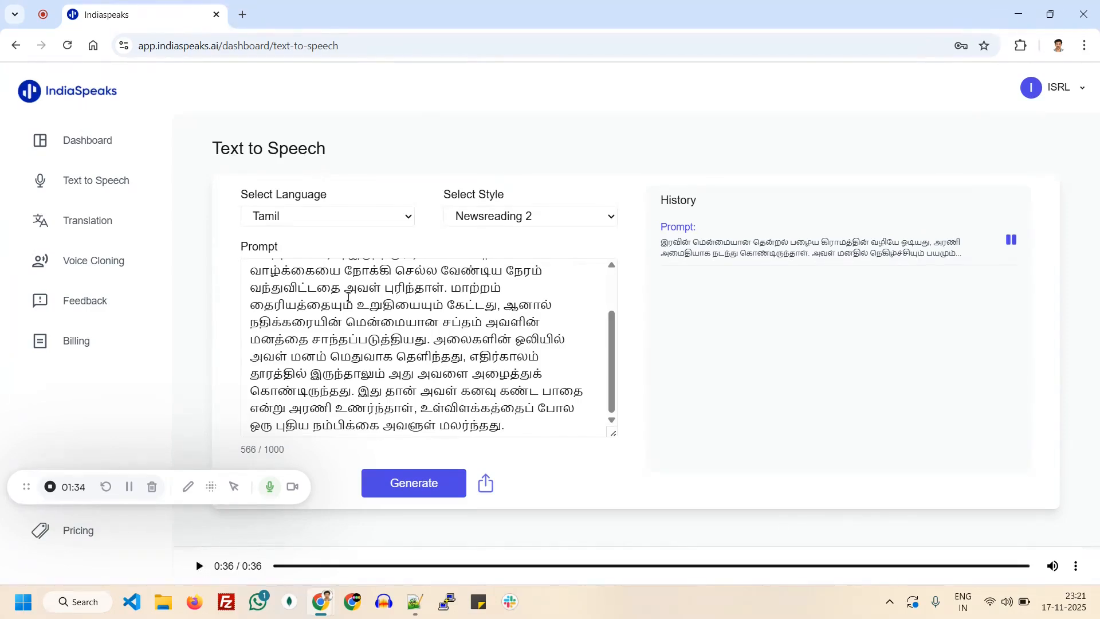
Translate the English passage starting "The warm evening breeze drifted across the quiet town" into Tamil and read through the translation.
left_click(112, 225)
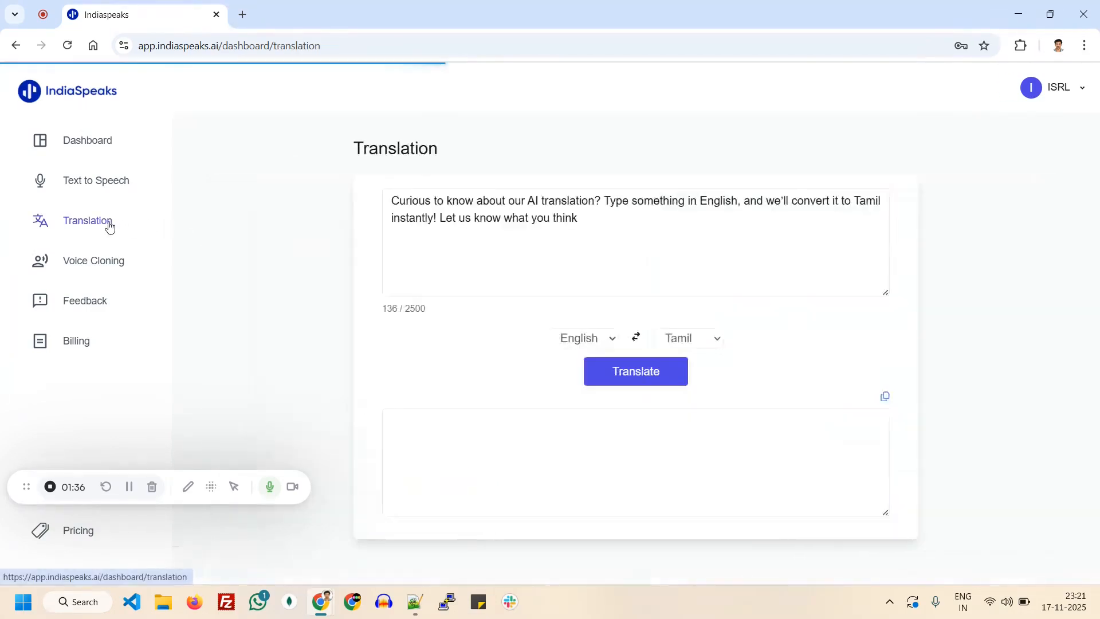
left_click(597, 265)
key("ctrl+a")
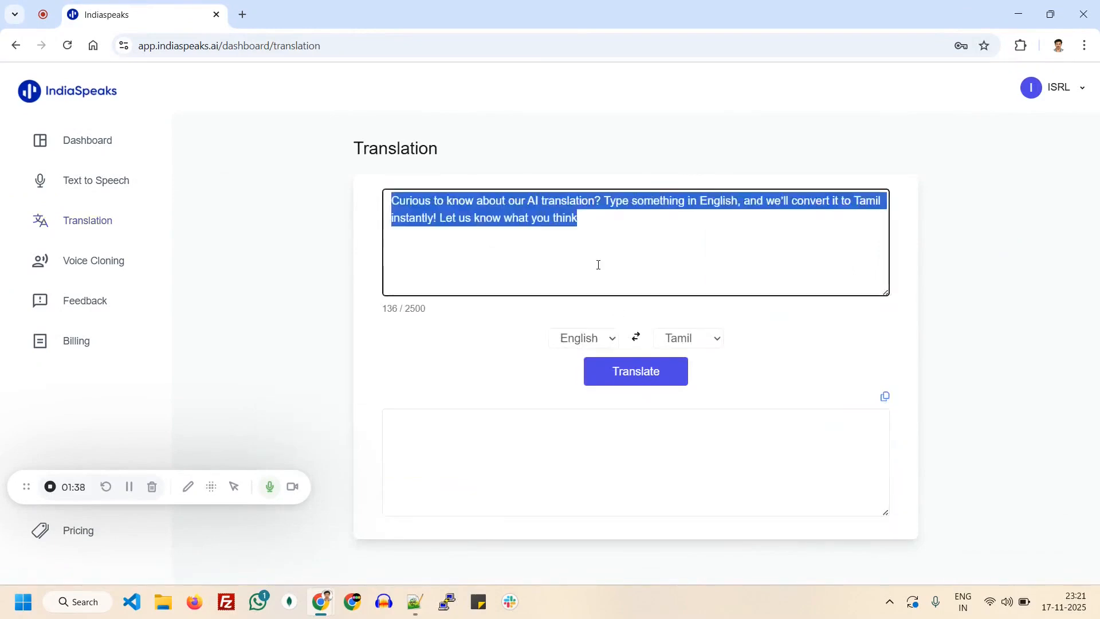
type("The warm evening breeze drifted across the quiet town as Aria walked along the old riverside path. She often came here when her thoughts felt tangled, letting the soft murmur of the flowing water calm her restless mind. Today she carried a mix of hope and worry in her heart. A new opportunity waited for her in a distant city, promising change yet demanding courage. As she watched the fading light shimmer on the gentle waves, she felt a quiet certainty growing within her. She was ready to take the first step toward a life she had long imagined.")
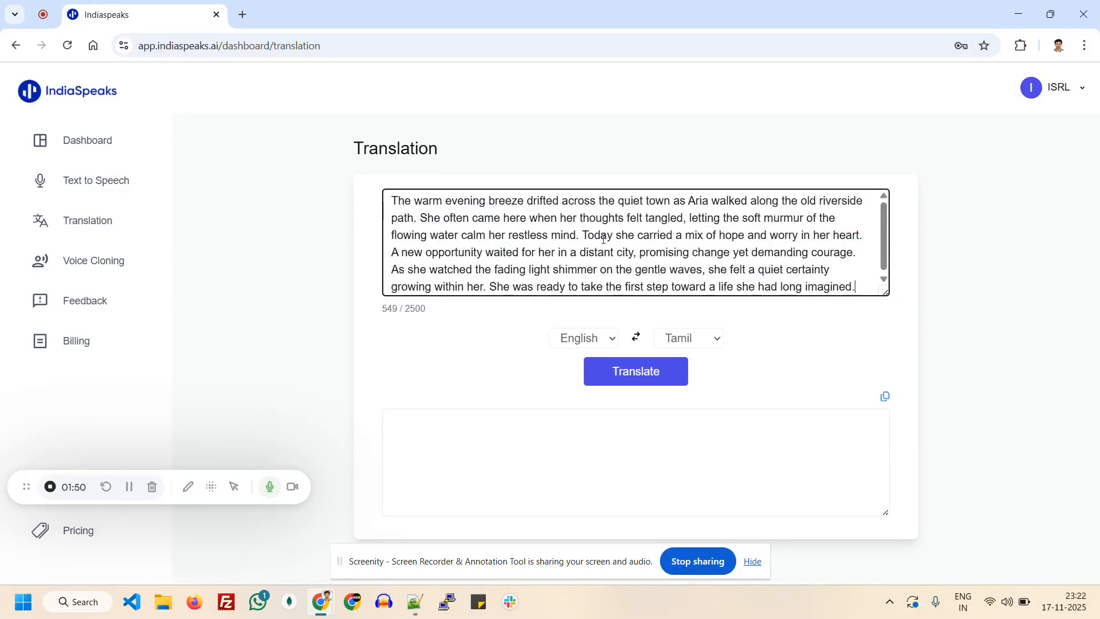
scroll(604, 239, "down", 1)
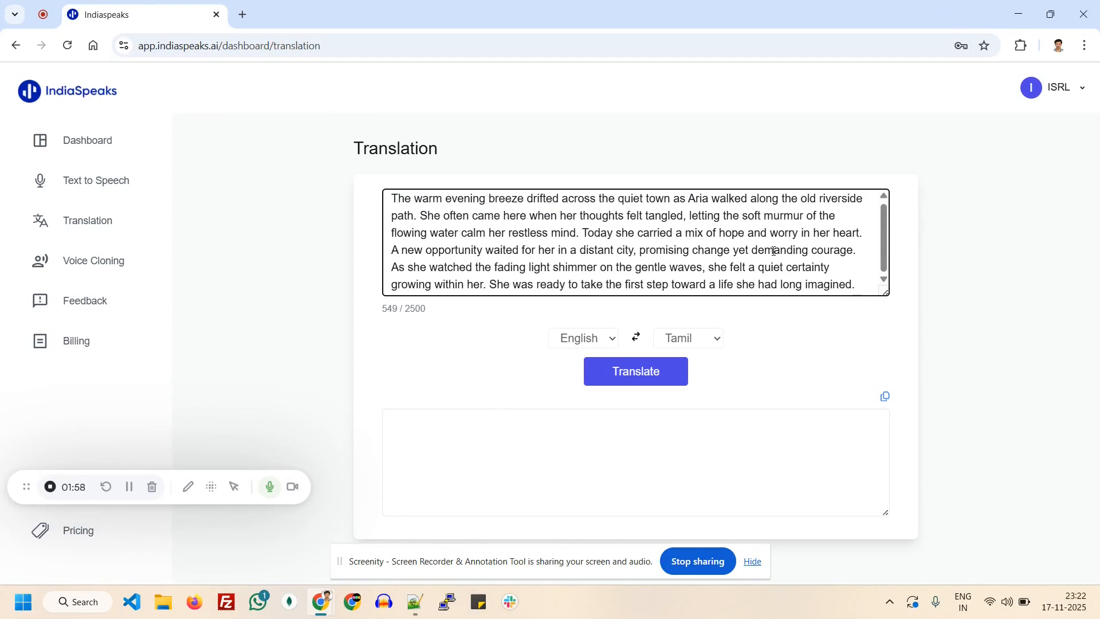
left_click(630, 380)
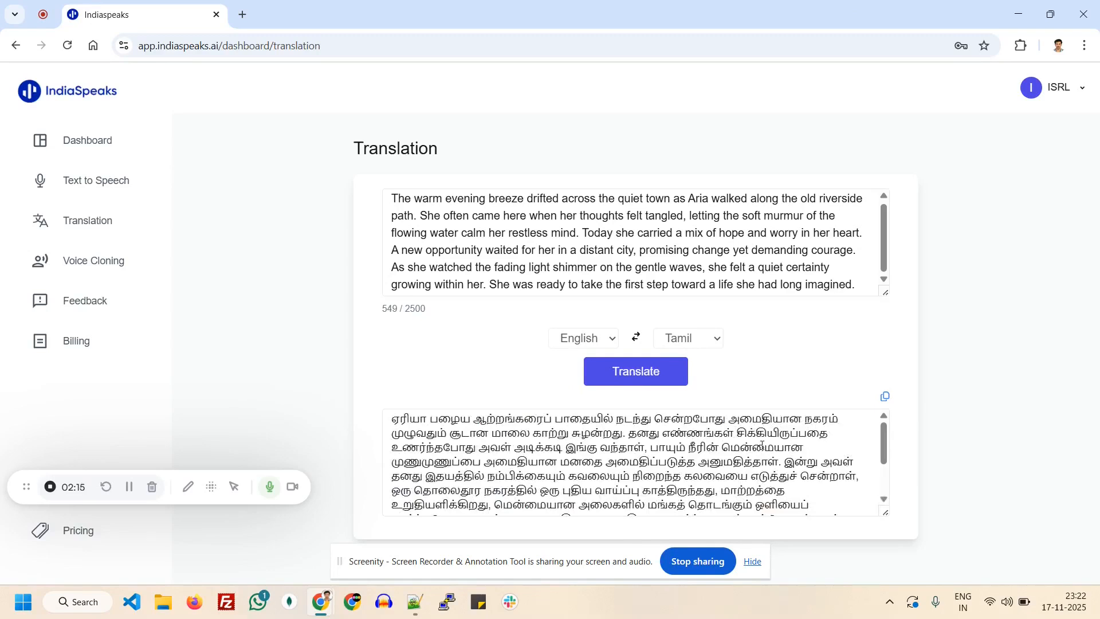
scroll(762, 447, "down", 2)
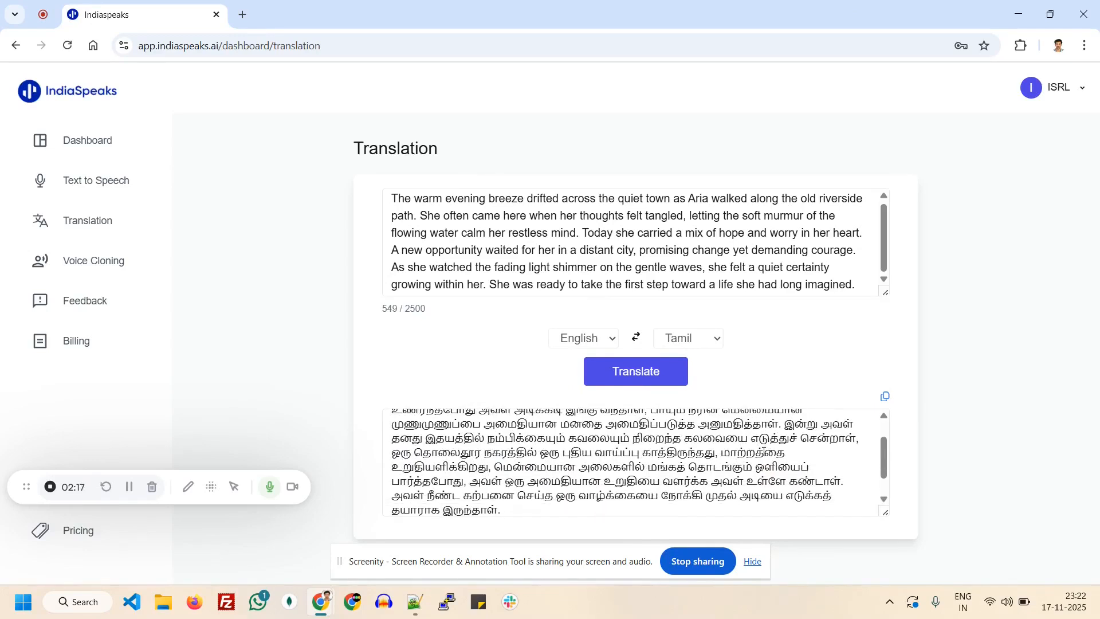
scroll(763, 451, "down", 1)
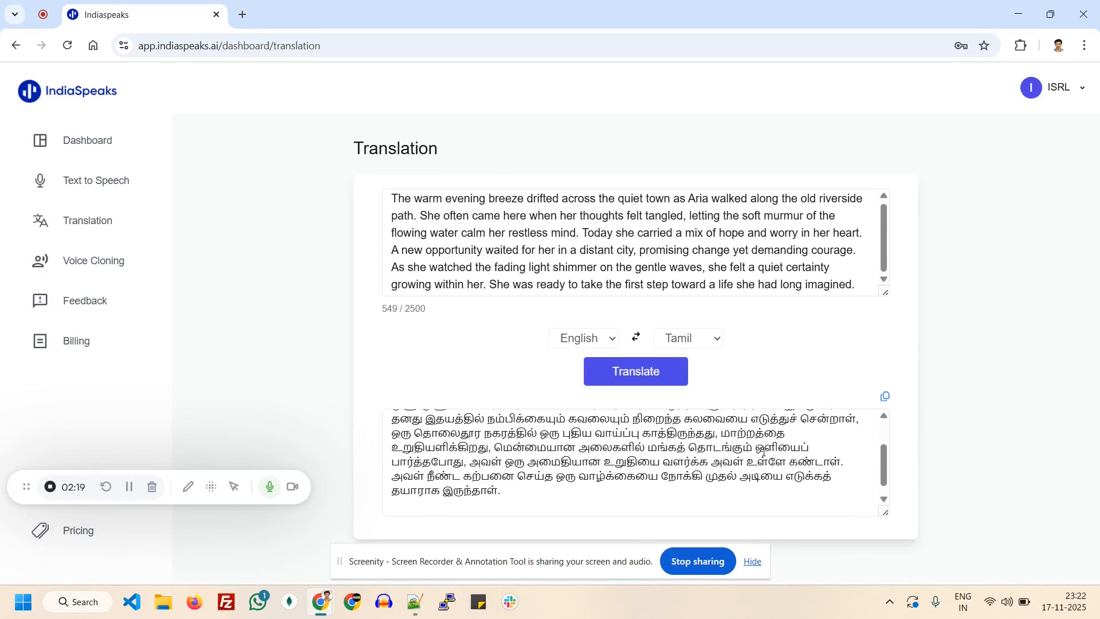
scroll(762, 451, "up", 1)
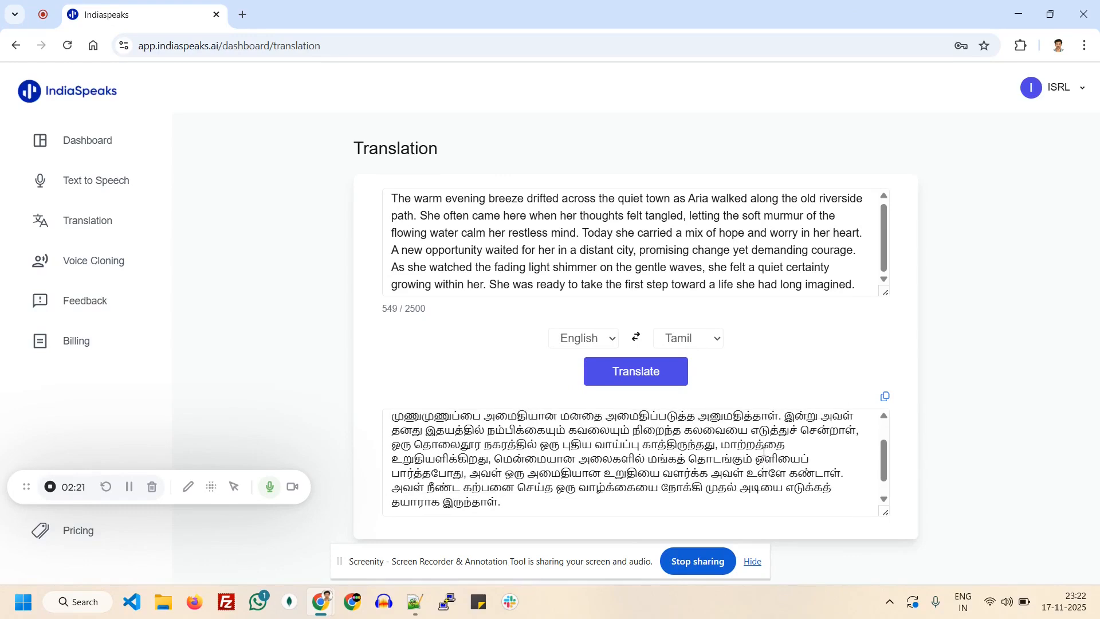
scroll(763, 451, "up", 3)
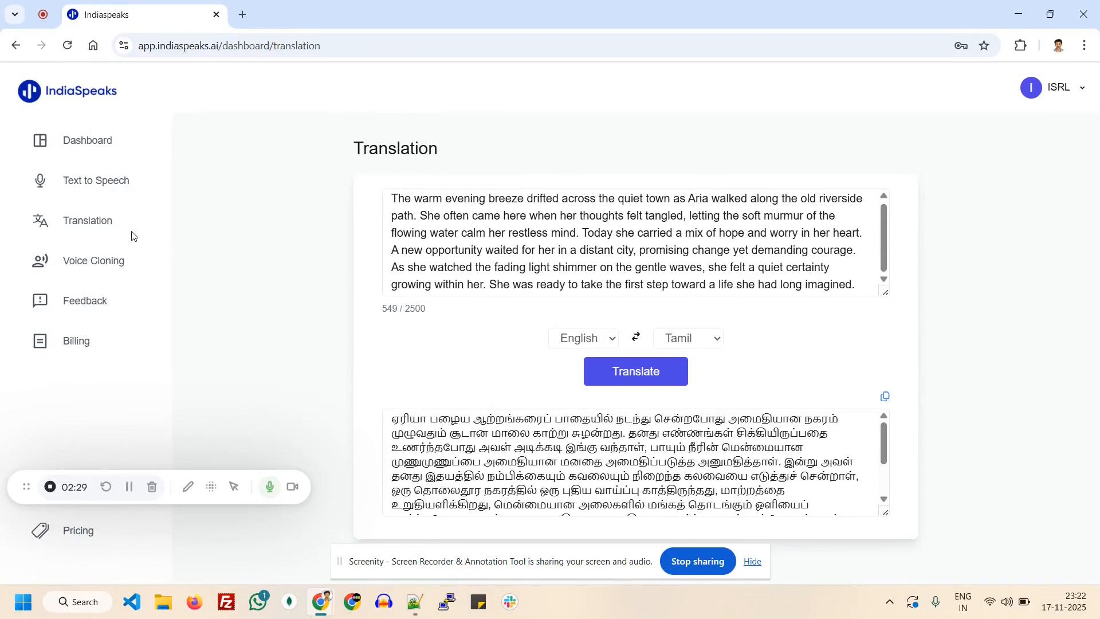
Start a new speaker in the voice clones list, with src_tam_10s.wav as audio reference and src_tam_10s.txt as text reference.
left_click(110, 267)
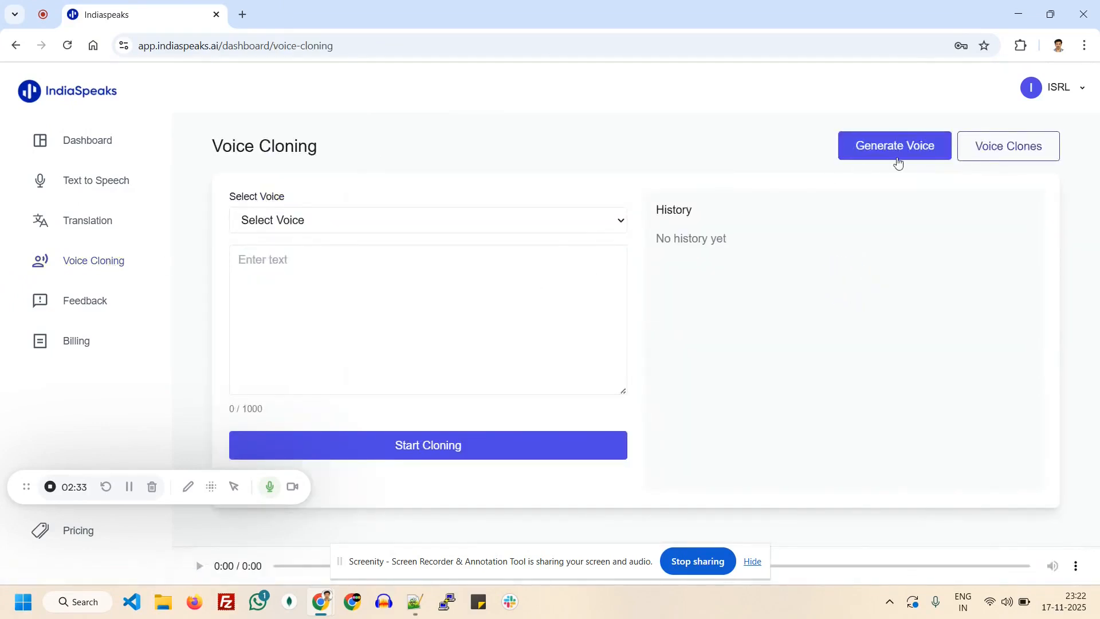
left_click(986, 151)
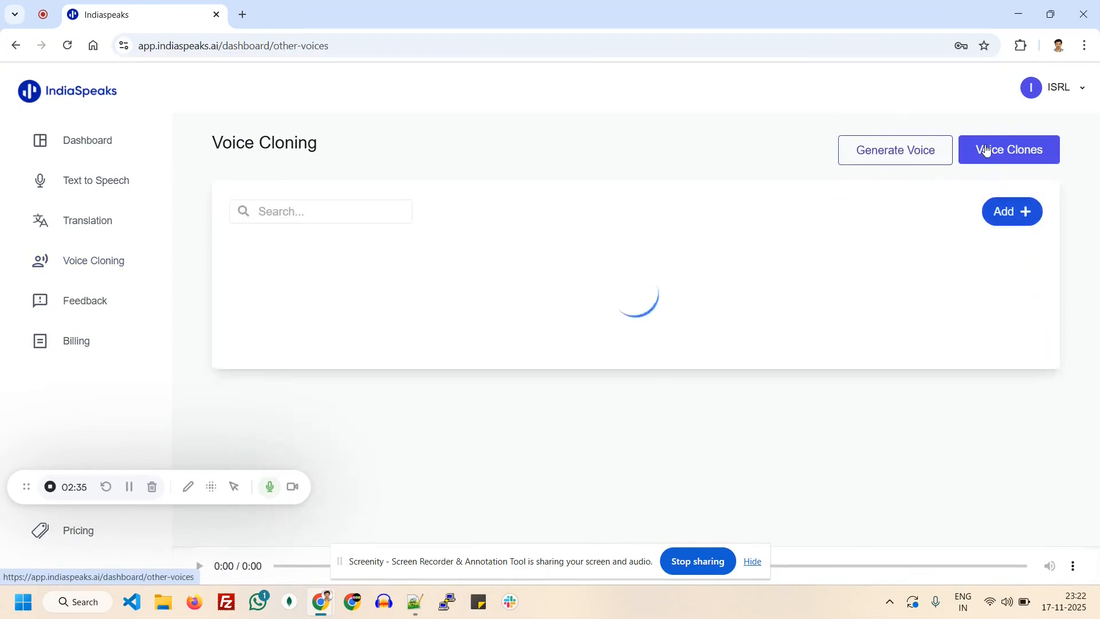
left_click(1018, 214)
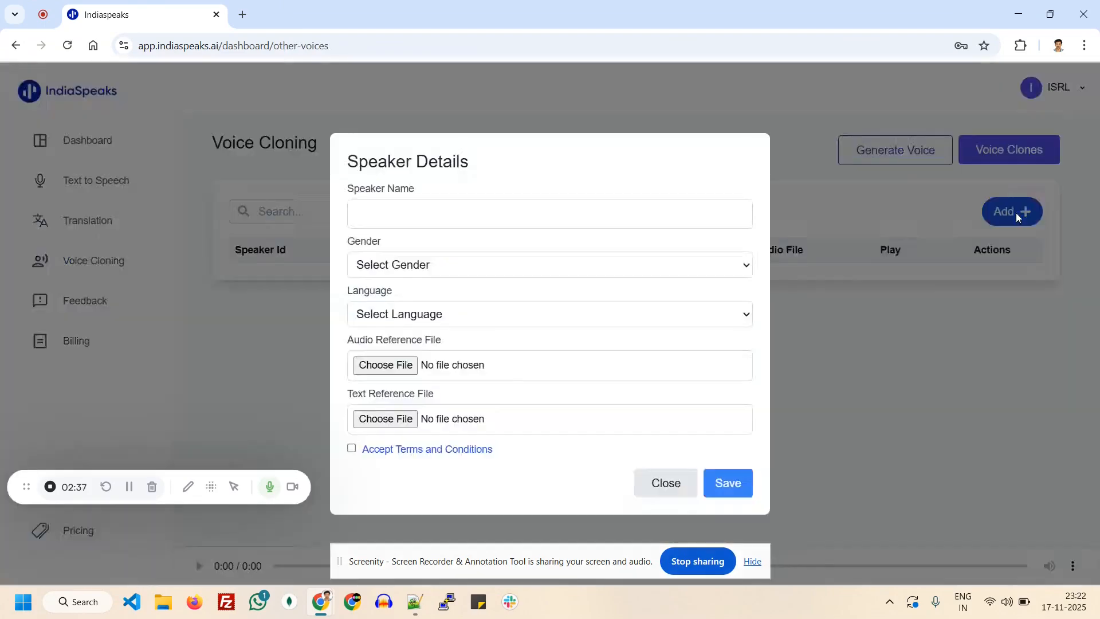
left_click(406, 368)
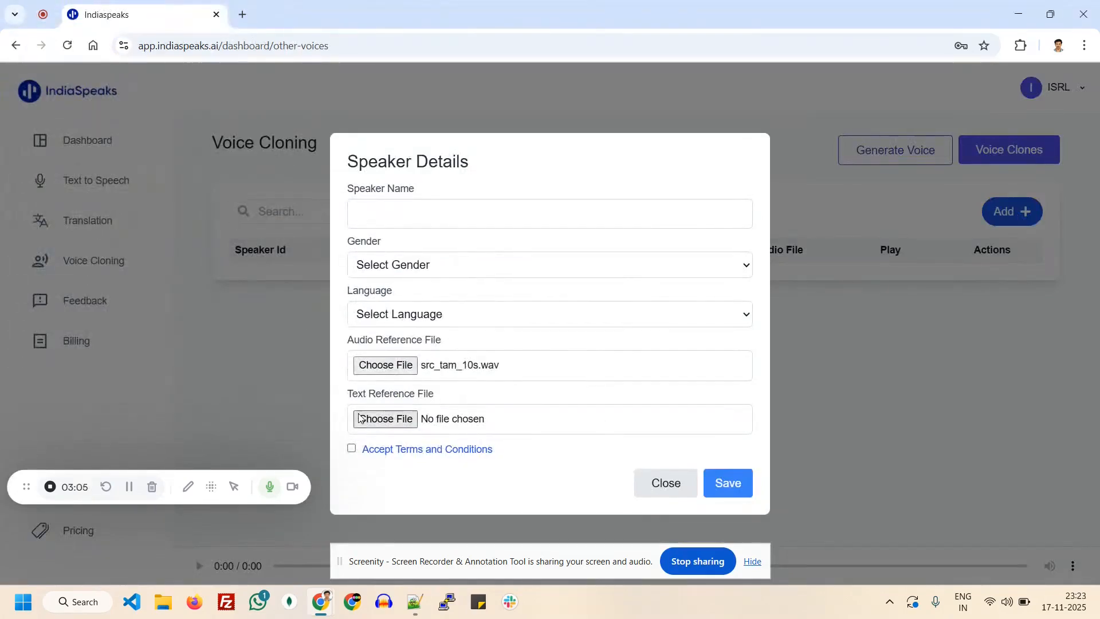
left_click(375, 422)
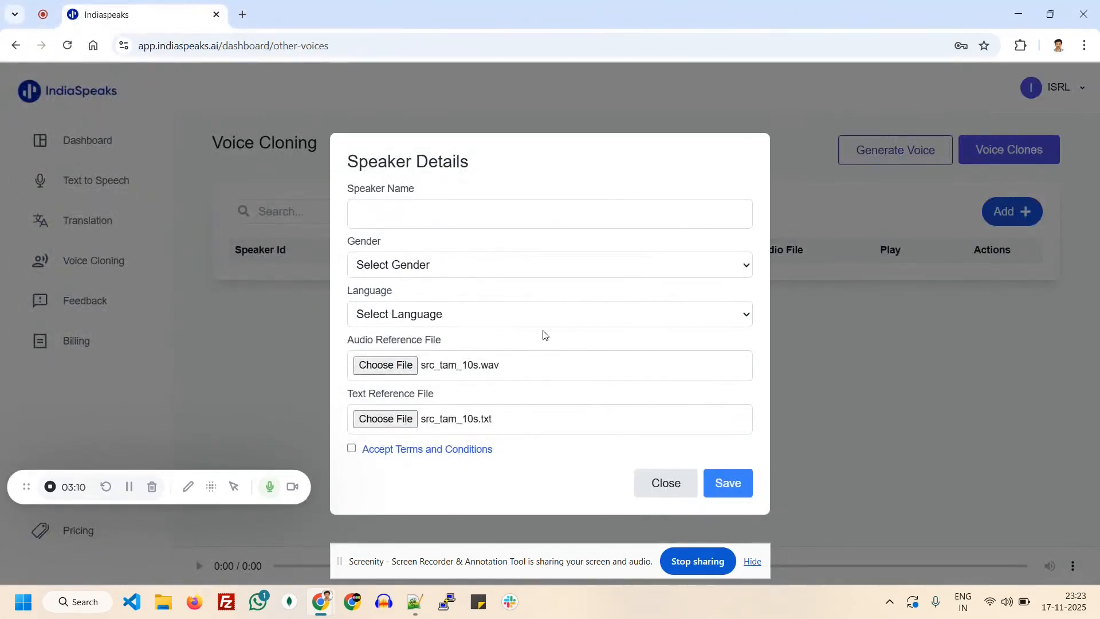
Set the speaker's gender to Female, language to Tamil and name to tamil_female, accept the terms, and save the speaker.
left_click(449, 272)
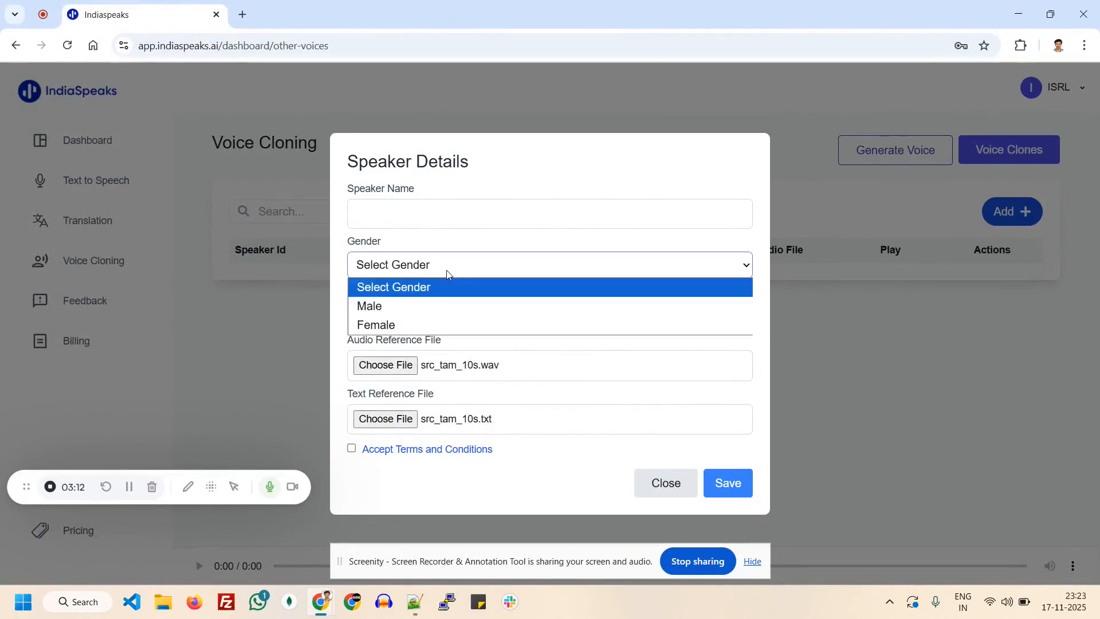
left_click(414, 325)
left_click(405, 313)
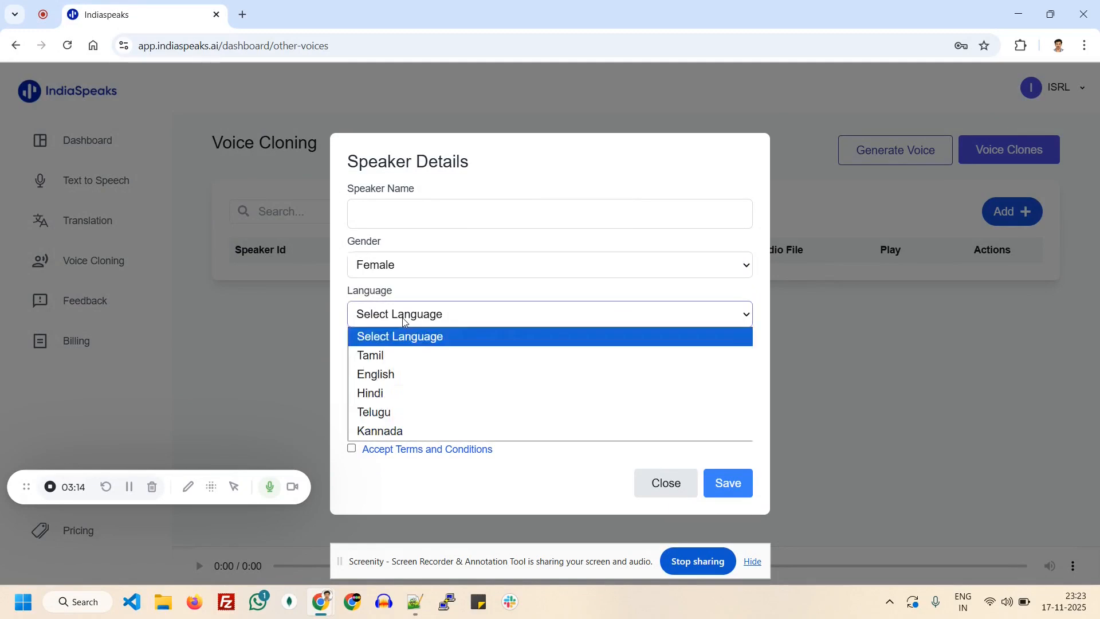
left_click(404, 357)
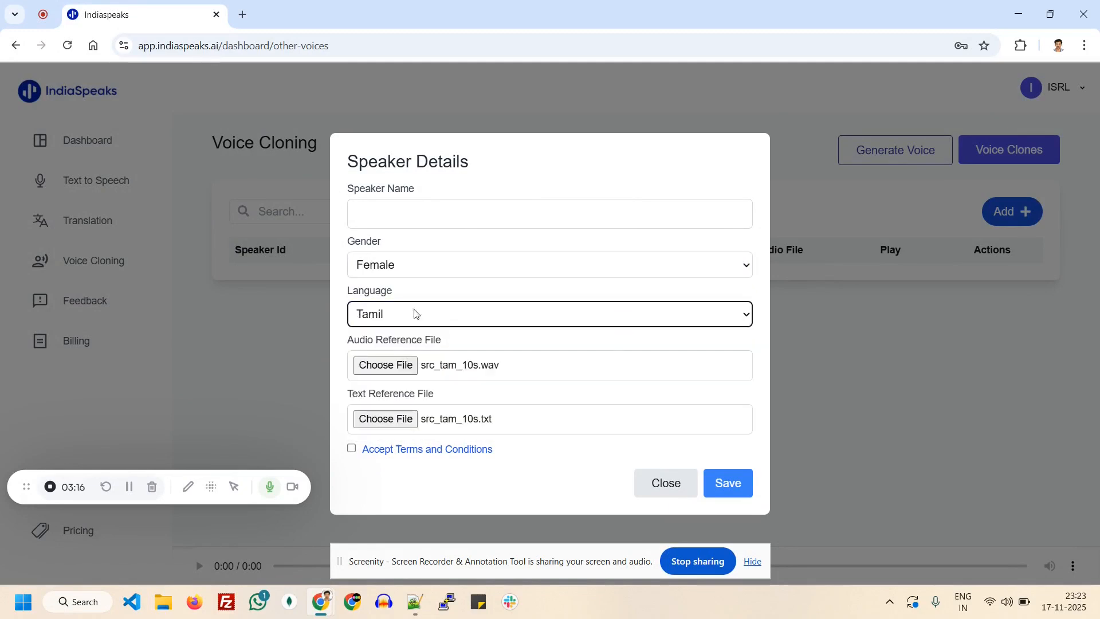
left_click(413, 216)
type("tami")
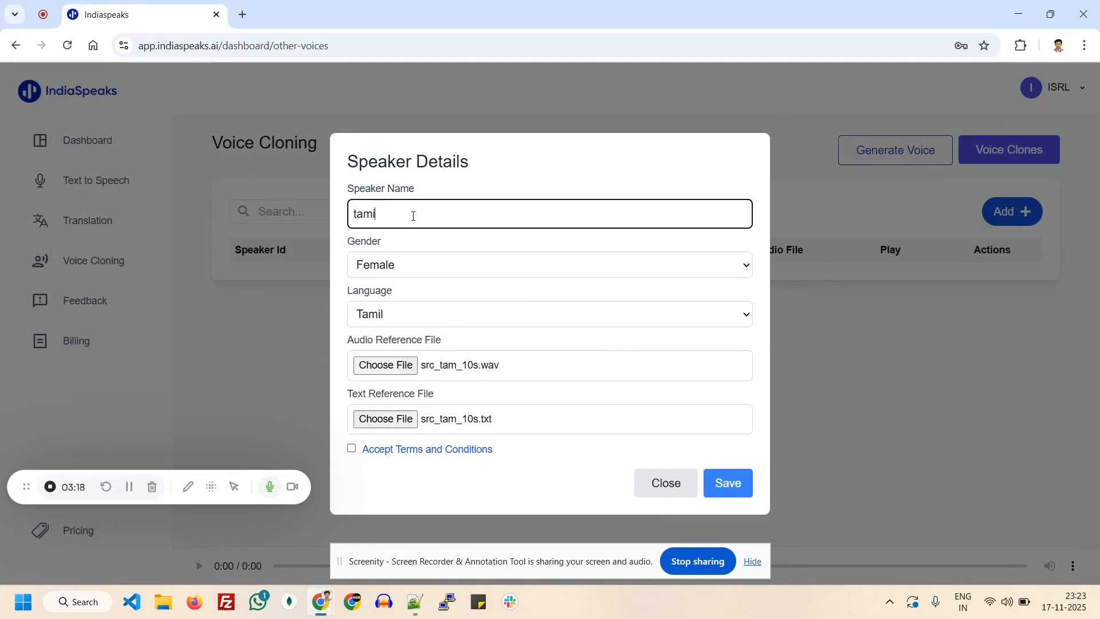
type("l_female")
left_click(352, 450)
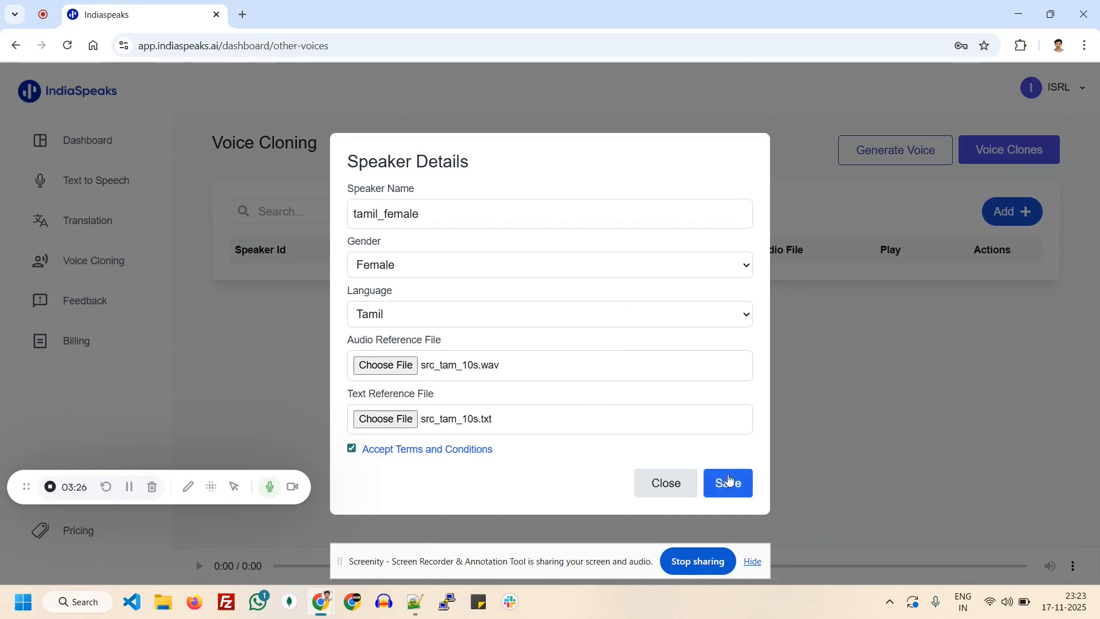
left_click(727, 481)
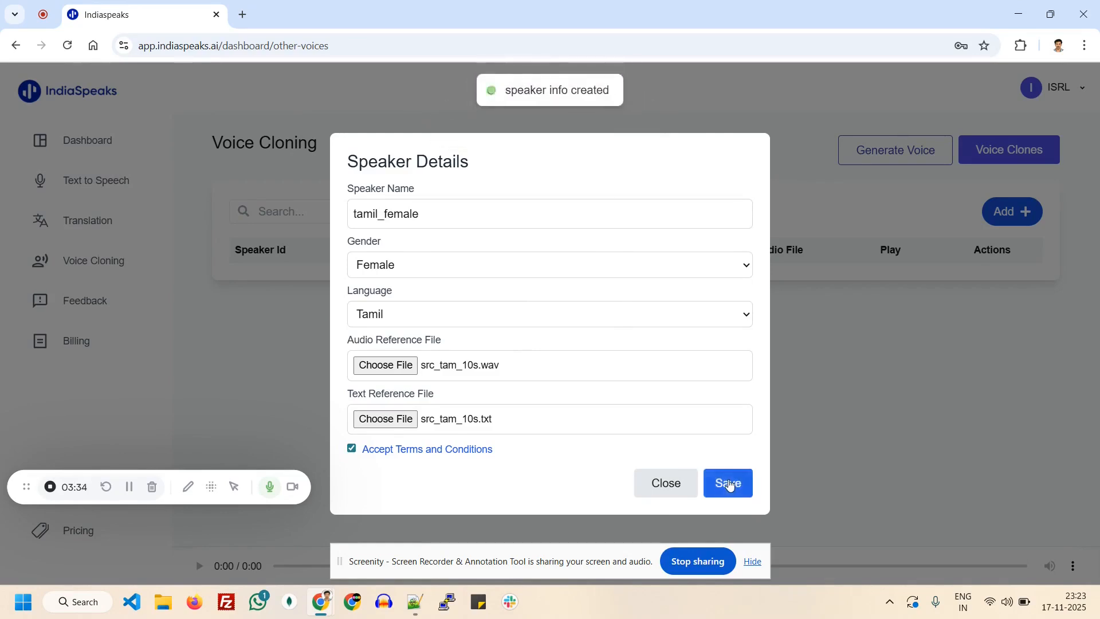
left_click(676, 475)
Check the saved speaker in the voice clones list and return to the voice generation page.
left_click(896, 165)
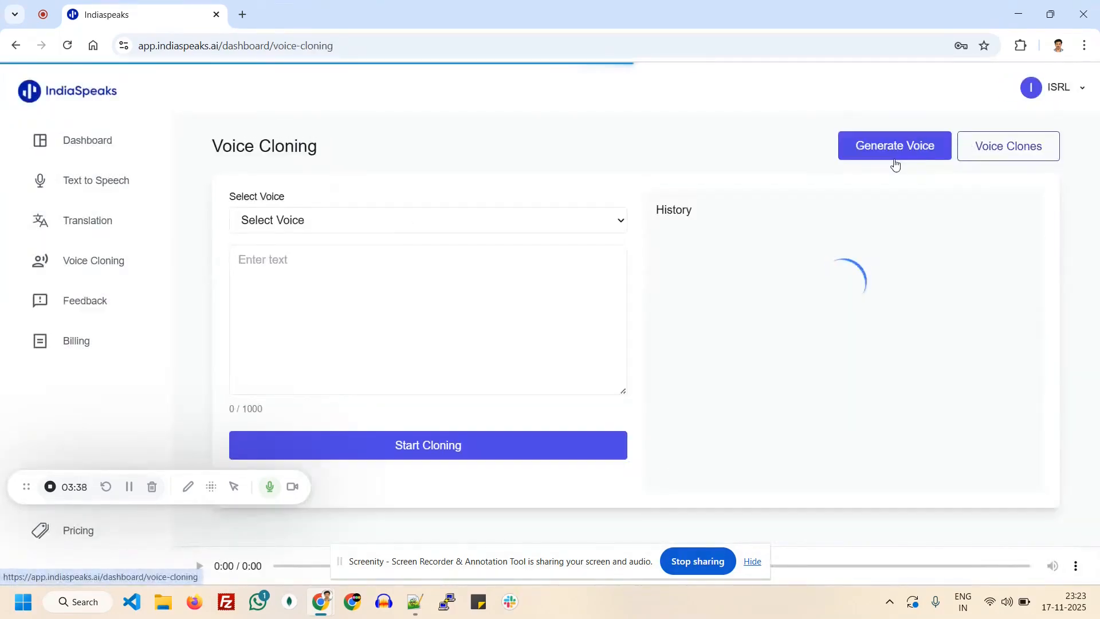
left_click(992, 159)
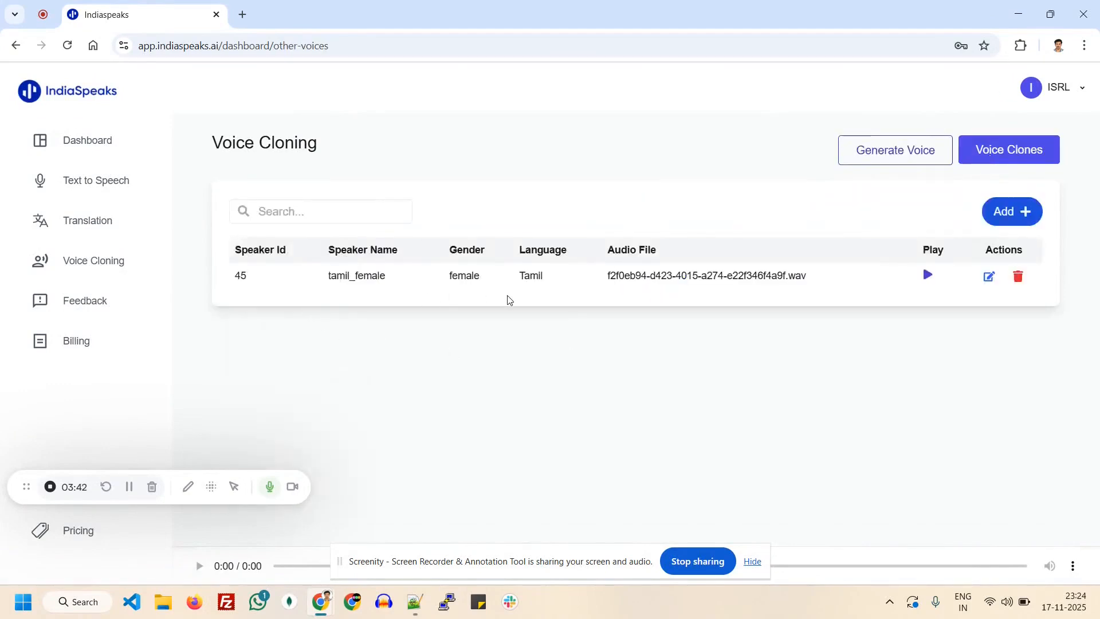
left_click(910, 155)
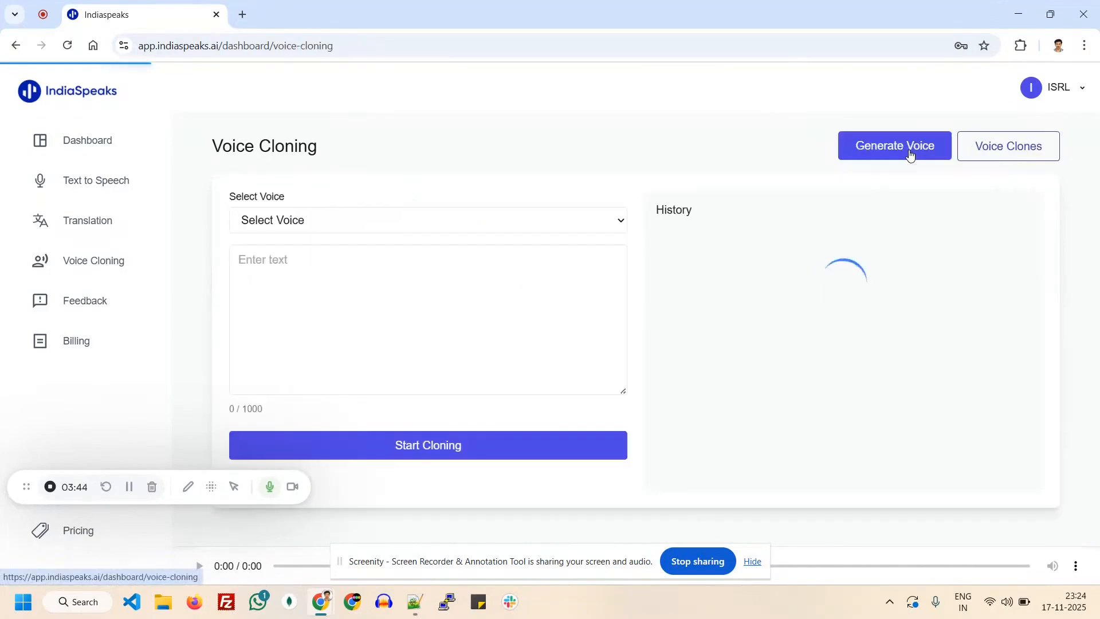
Select tamil_female as the voice for the cloned speech and make the text box ready for input.
left_click(426, 222)
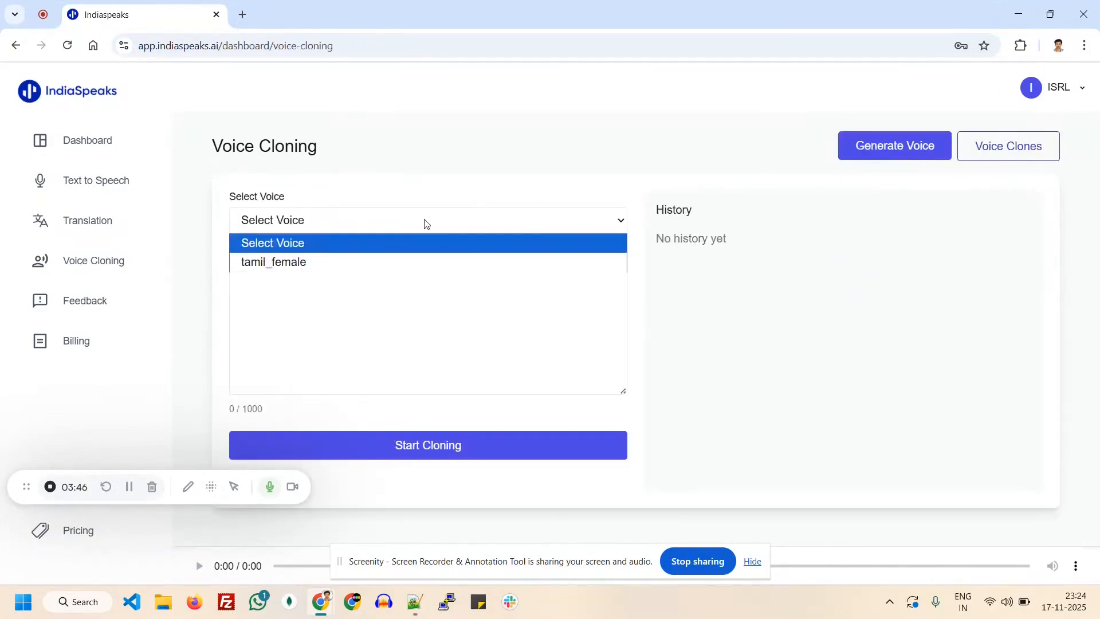
left_click(407, 261)
left_click(407, 288)
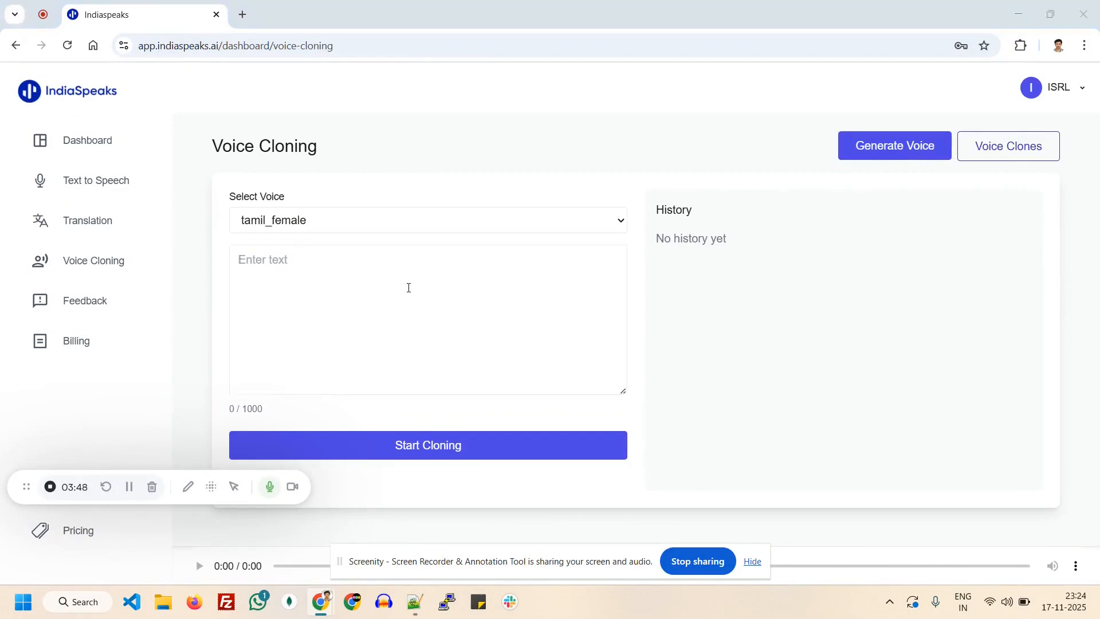
Copy the Tamil passage from Notepad++ into the IndiaSpeaks voice cloning text, start cloning, and dismiss the screen-sharing notice.
key("alt+Tab")
key("alt+Tab")
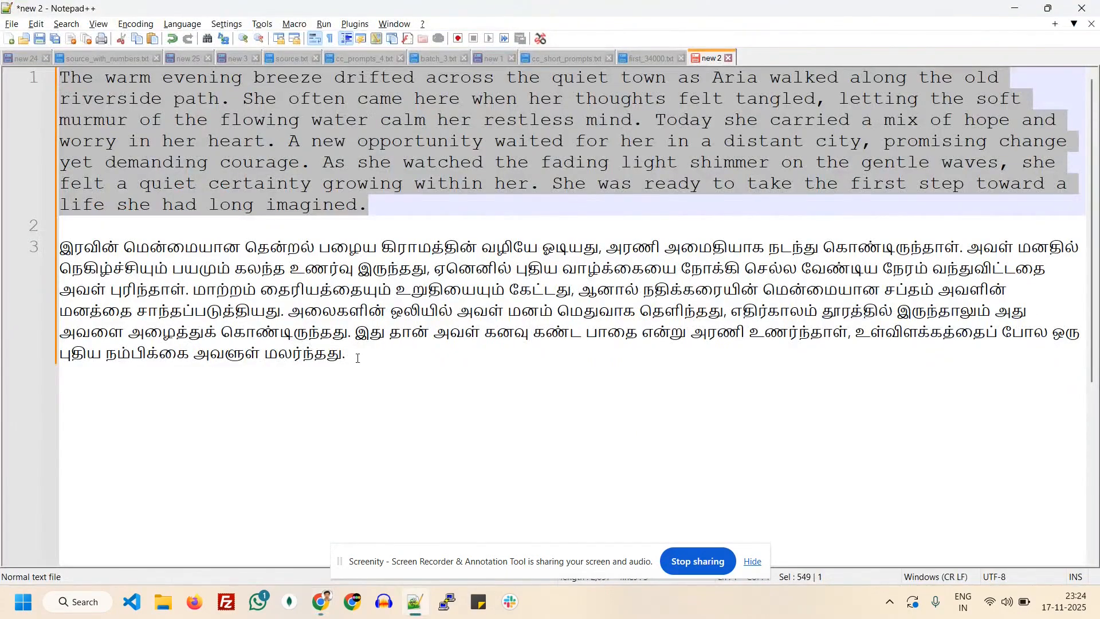
left_click_drag(357, 358, 49, 261)
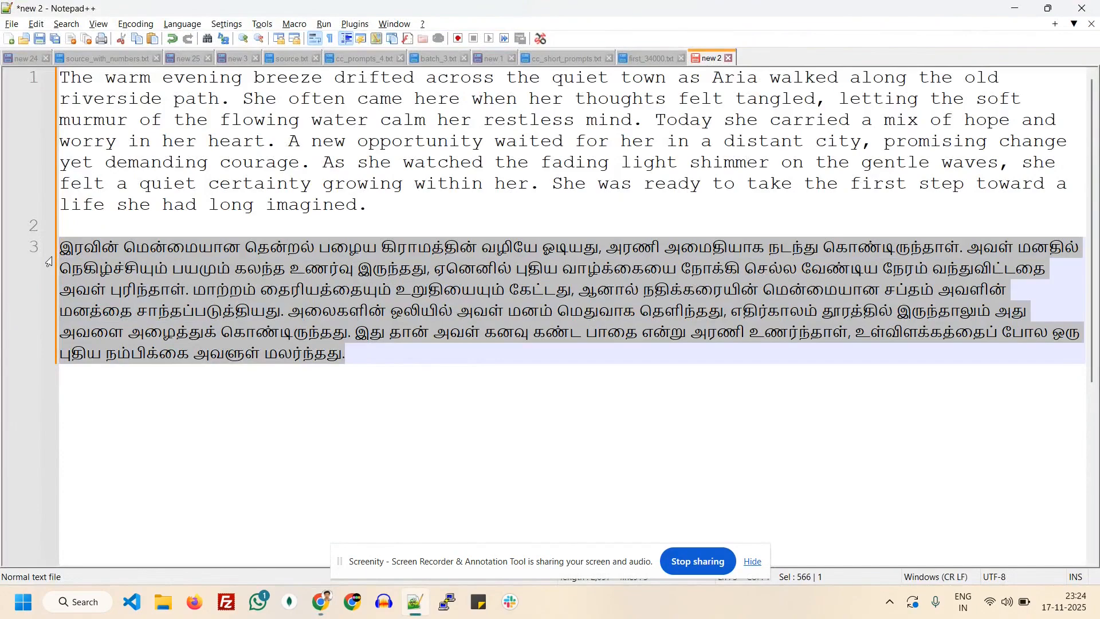
key("ctrl+c")
key("alt+Tab")
key("ctrl+v")
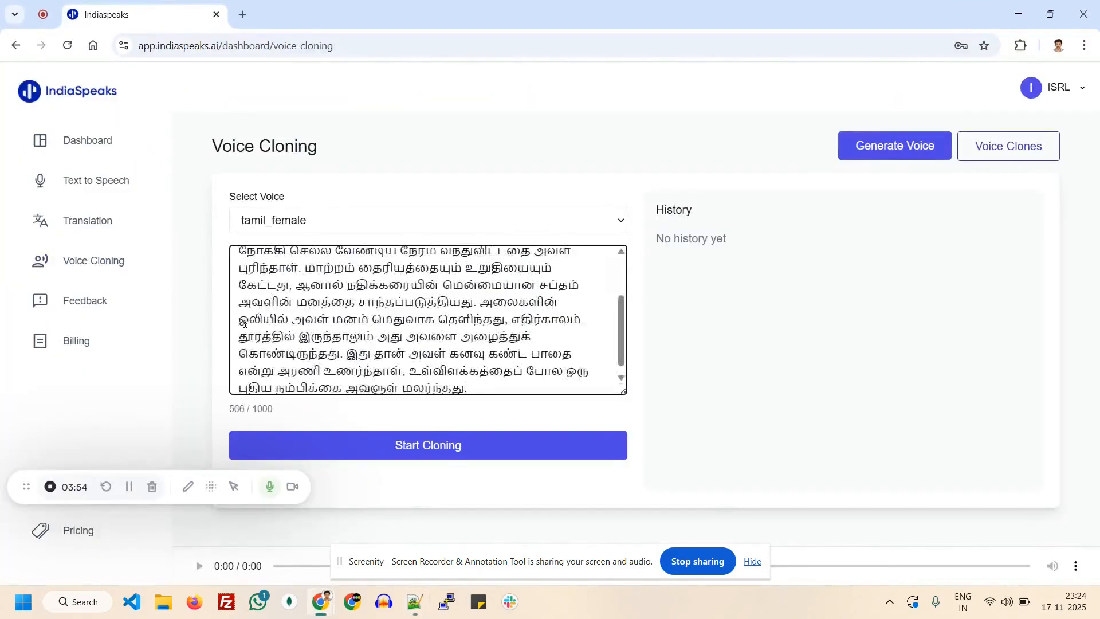
left_click(399, 446)
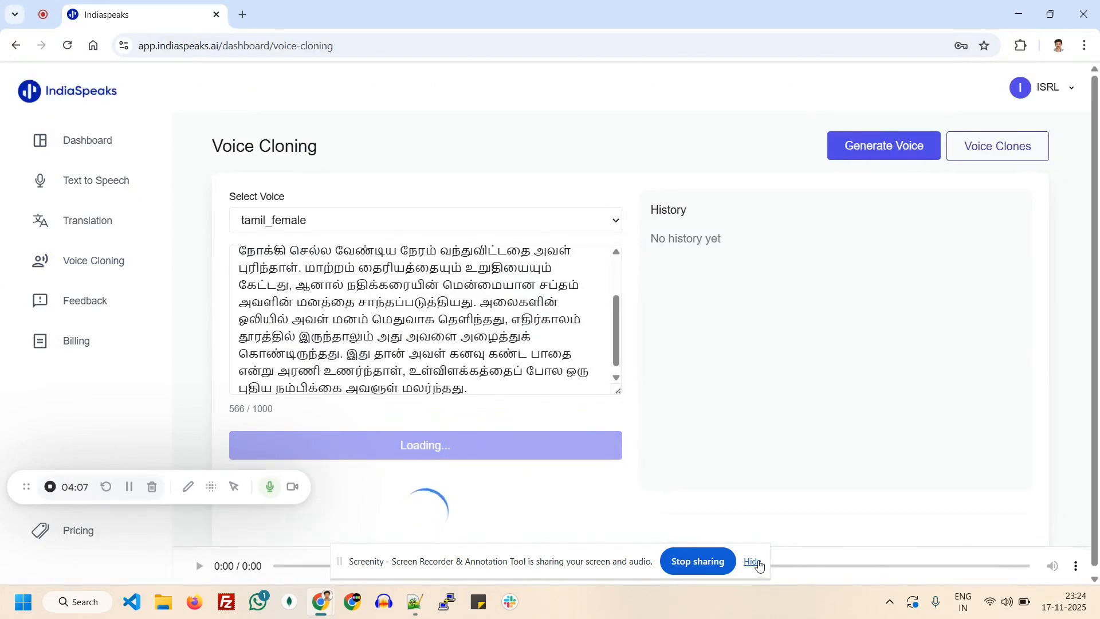
left_click(759, 564)
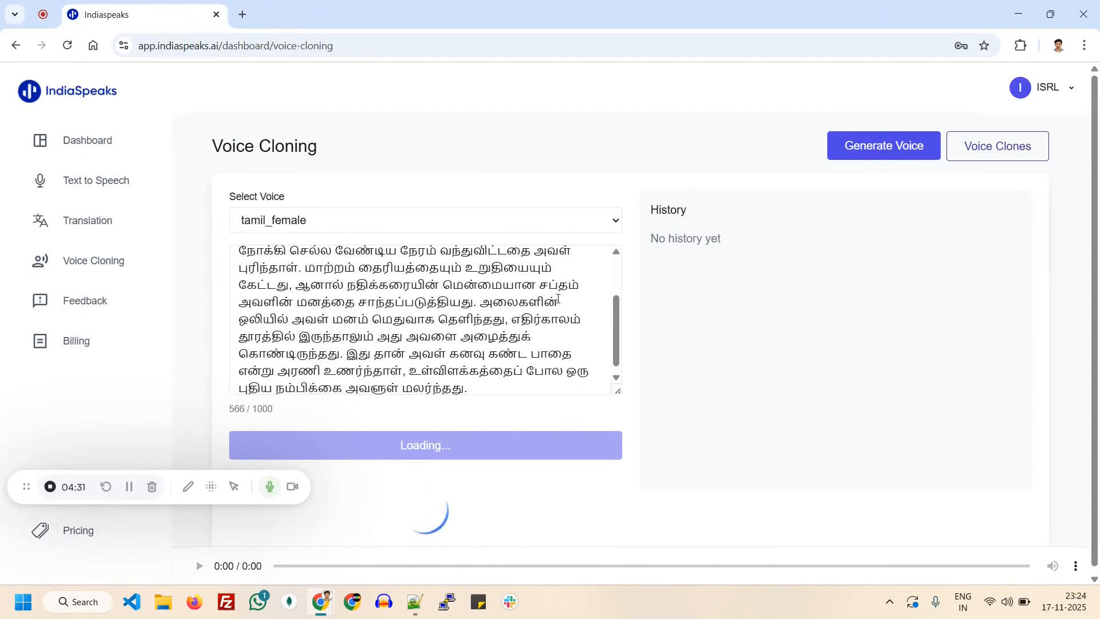
Follow the Tamil text from start to end while the cloned speech plays, and check the audio player's additional options.
scroll(560, 300, "up", 1)
scroll(560, 300, "up", 3)
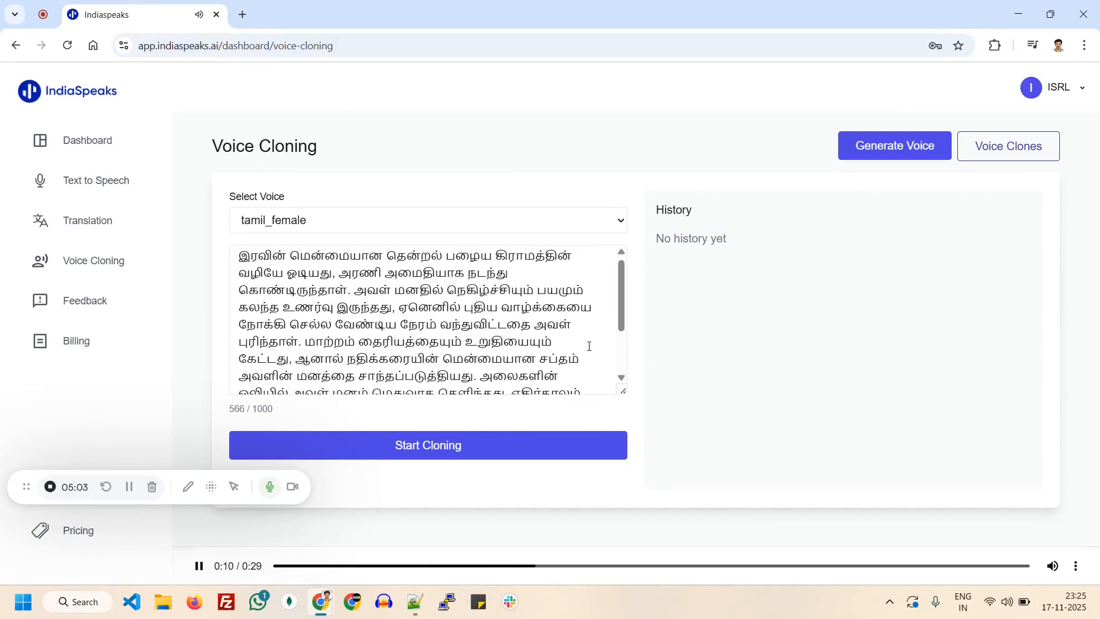
scroll(589, 346, "down", 1)
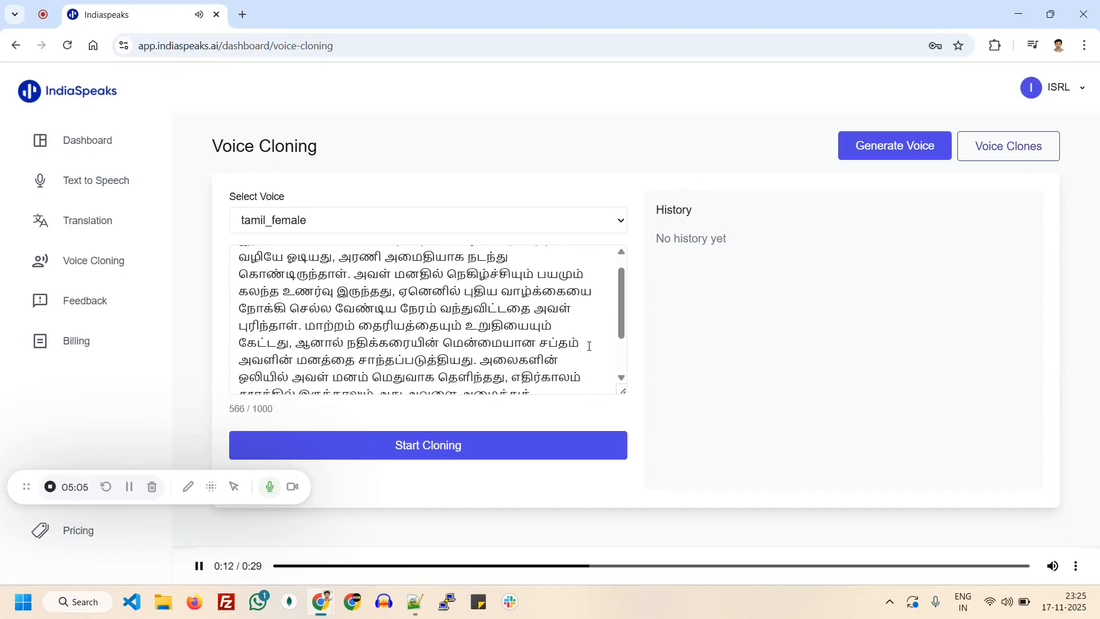
scroll(589, 346, "down", 1)
scroll(589, 346, "down", 1)
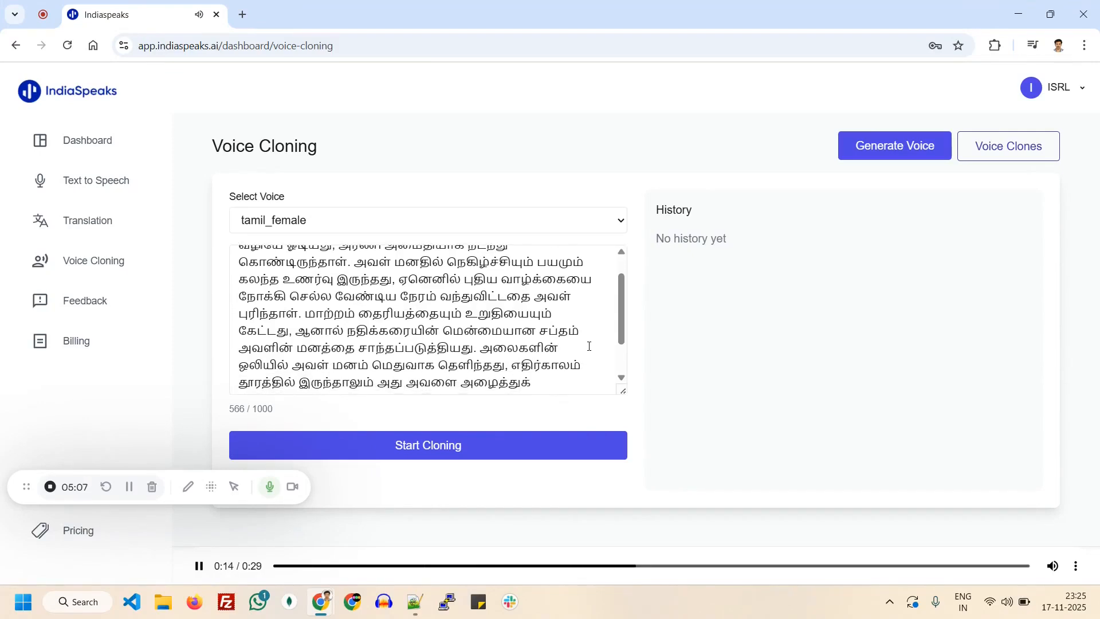
scroll(589, 346, "down", 1)
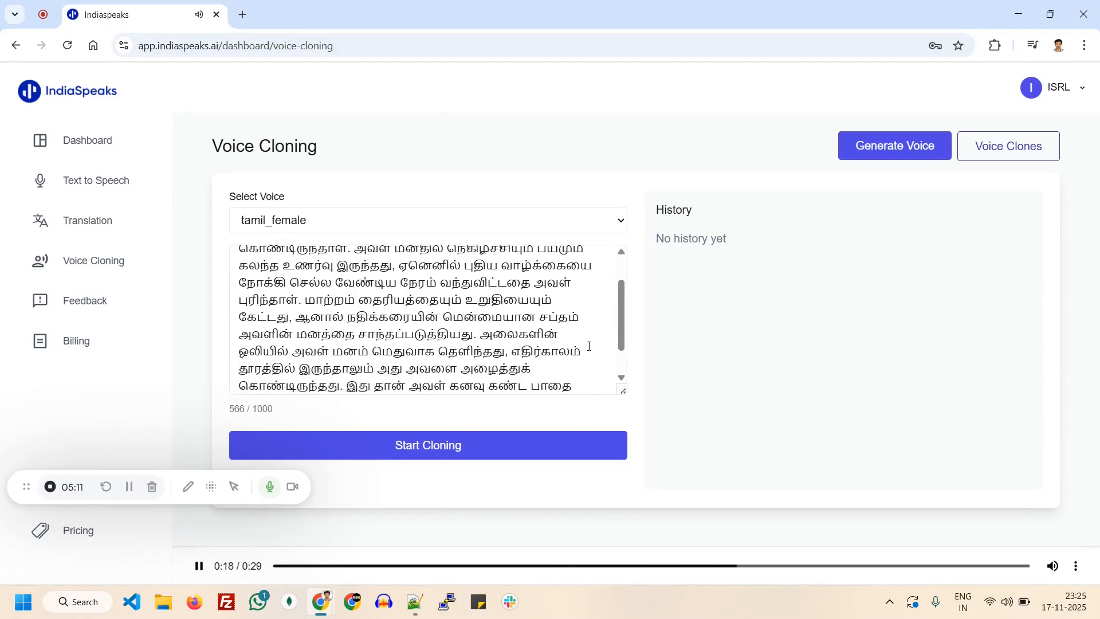
scroll(589, 346, "down", 1)
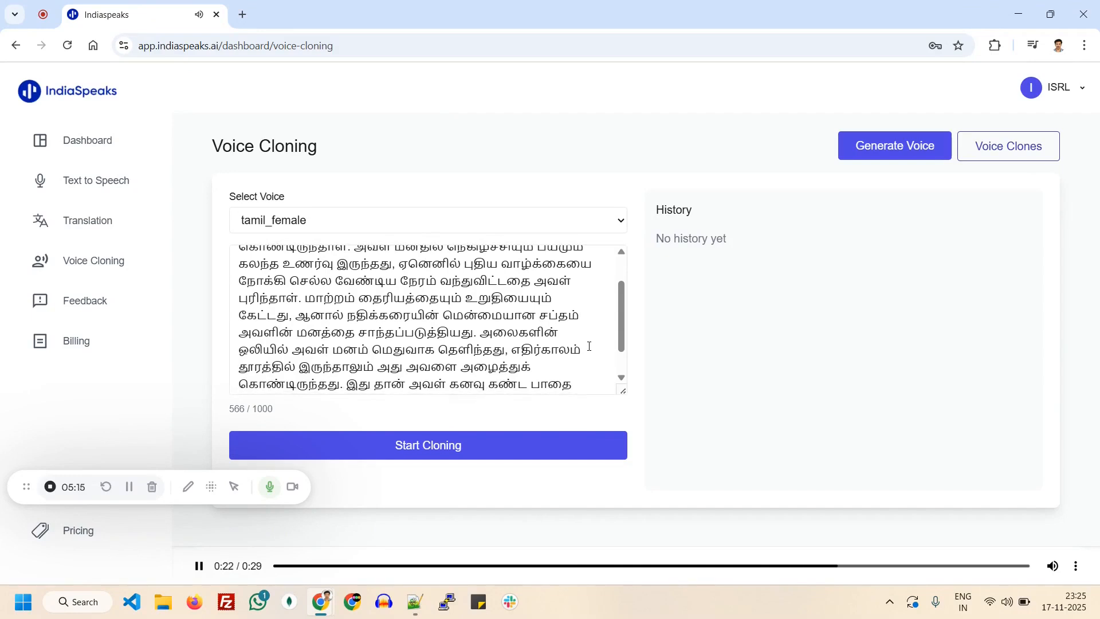
scroll(589, 346, "down", 1)
scroll(589, 346, "down", 1)
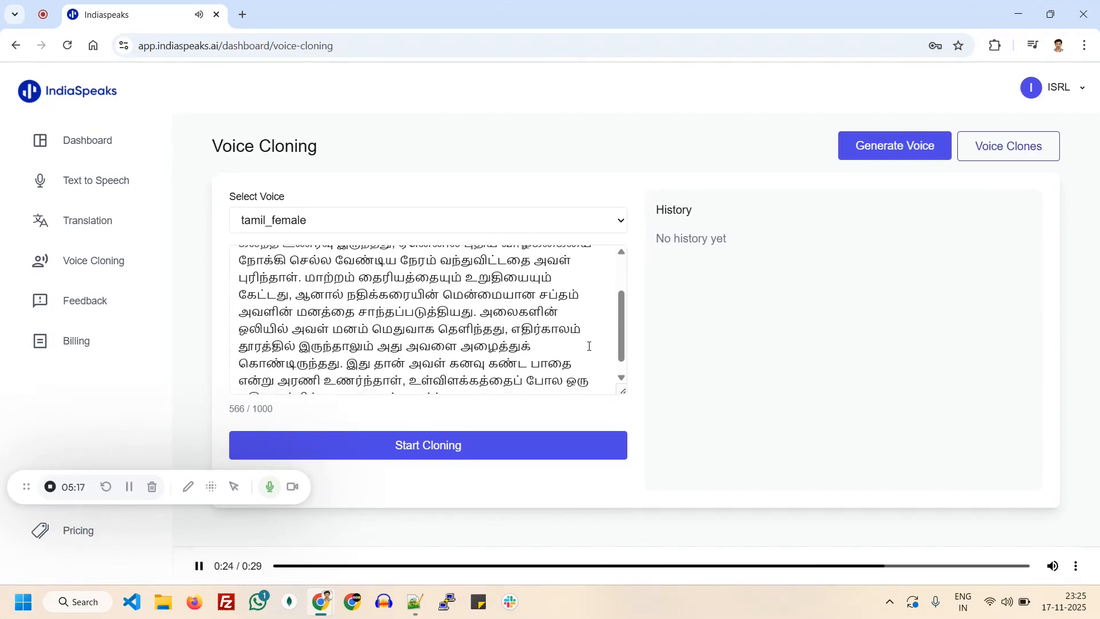
scroll(589, 346, "down", 1)
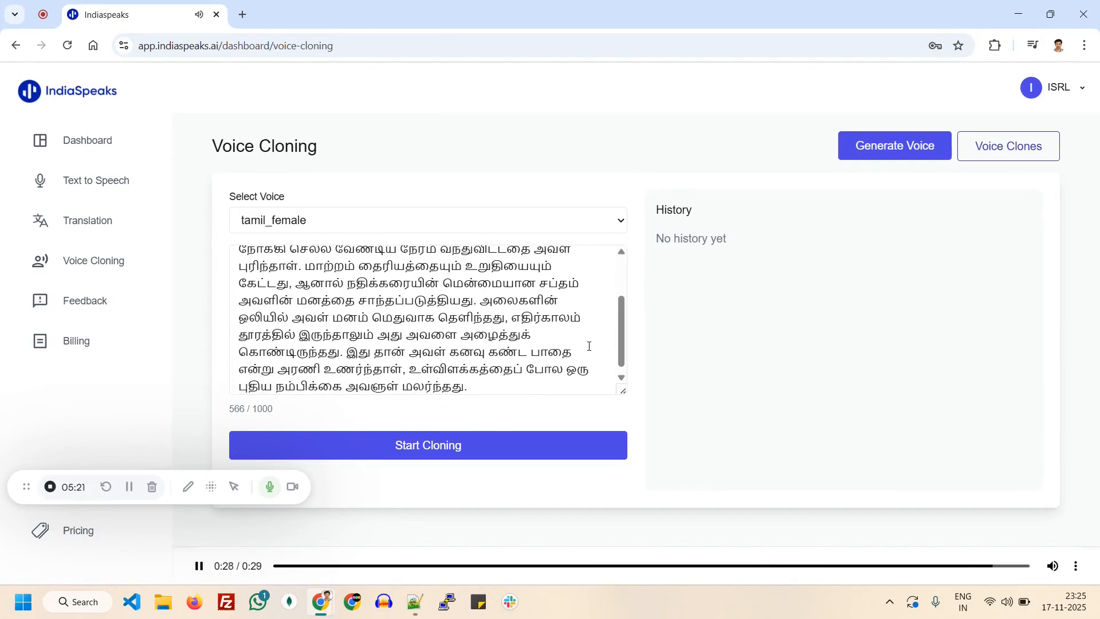
scroll(589, 347, "down", 1)
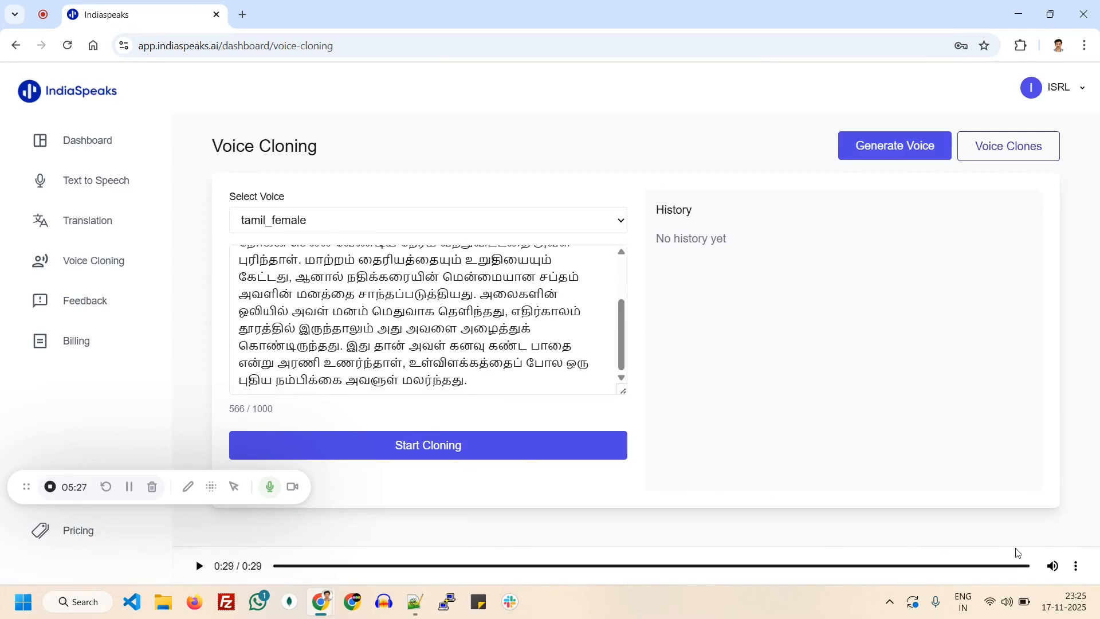
left_click(1079, 571)
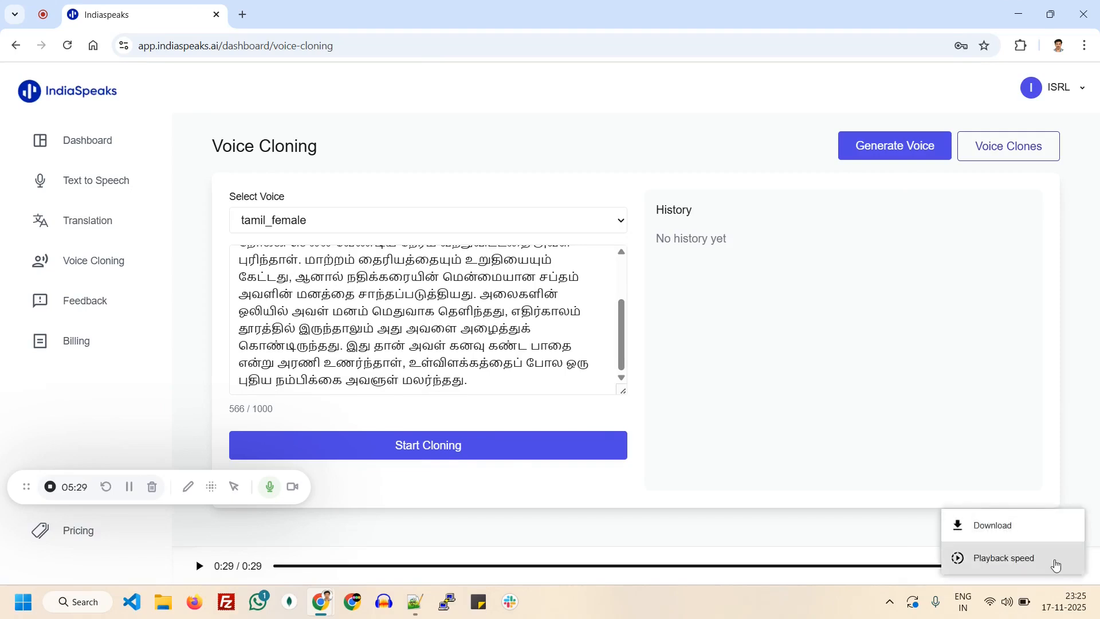
left_click(748, 544)
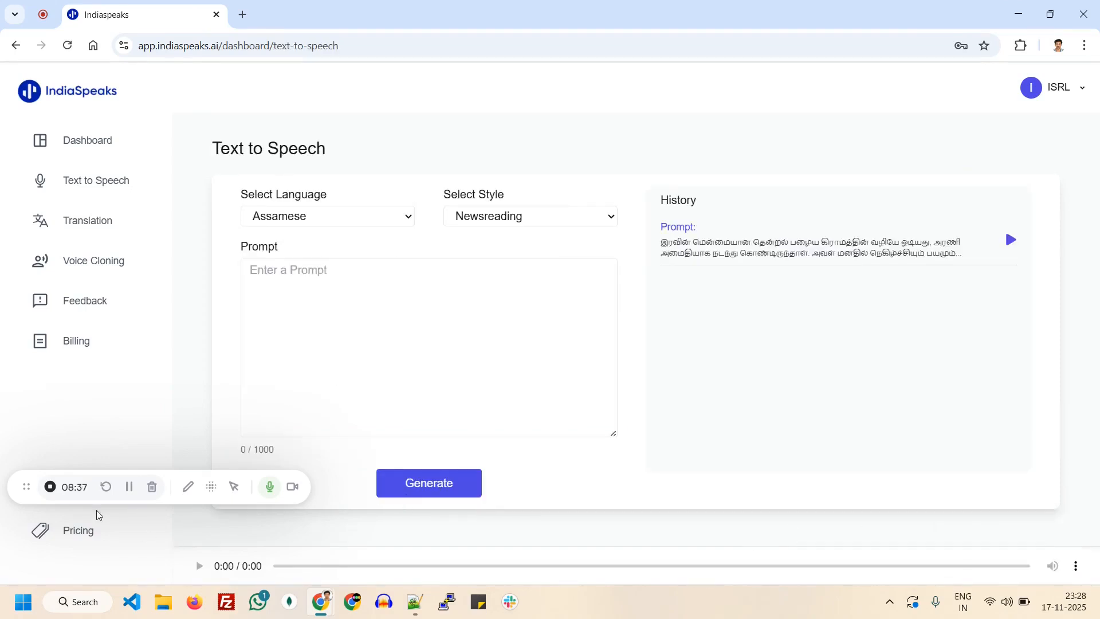